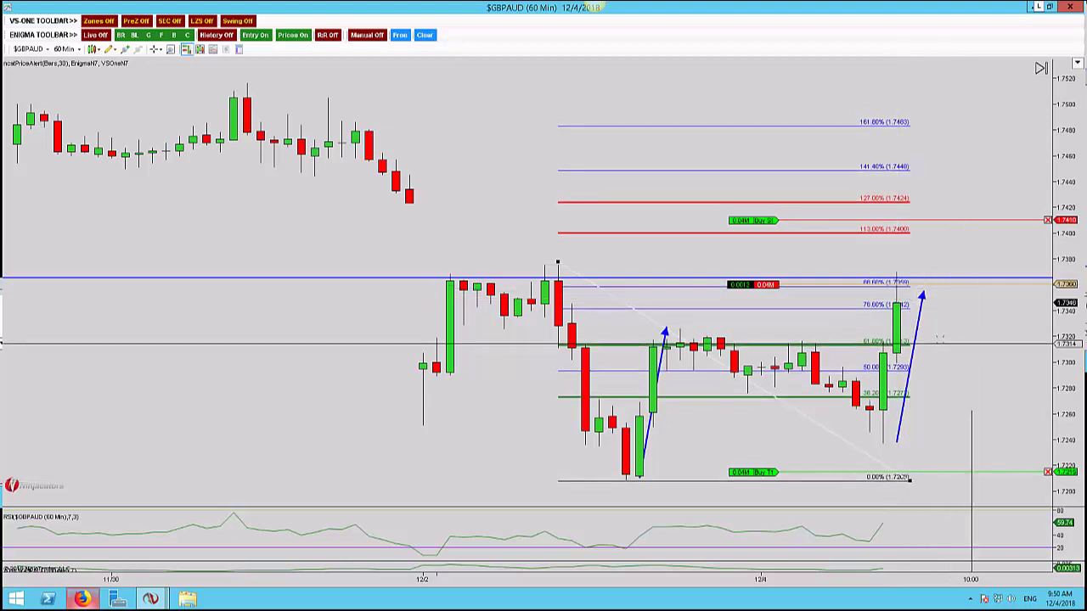
Draw a two-triangle harmonic pattern on the 60-minute chart through five swing points, from the Fibonacci's starting high to the latest candle's upper end.
drag(970, 331, 826, 333)
drag(729, 319, 728, 315)
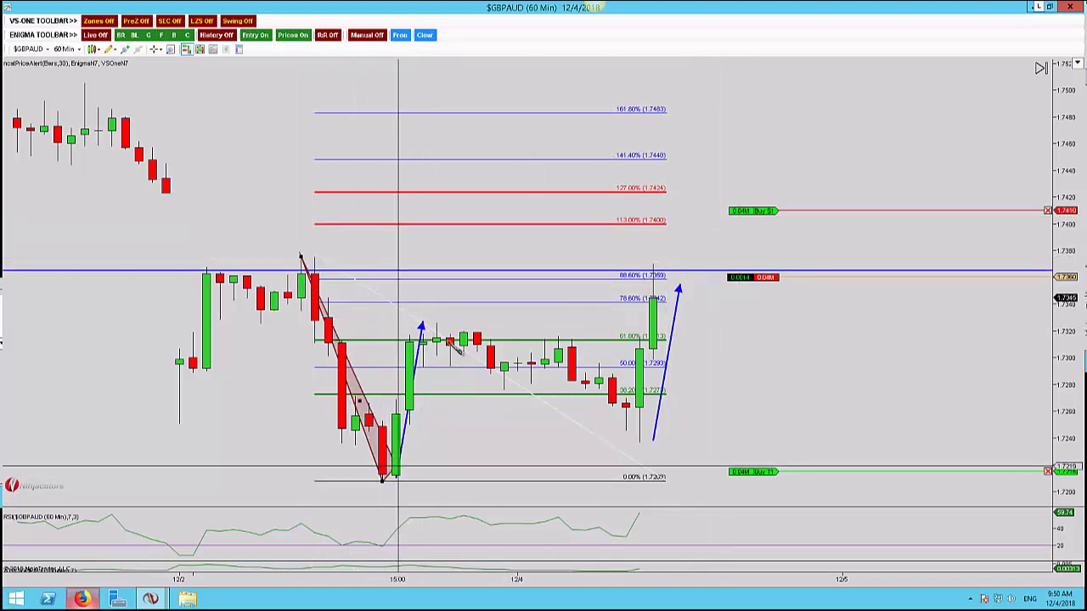
click(382, 480)
click(436, 322)
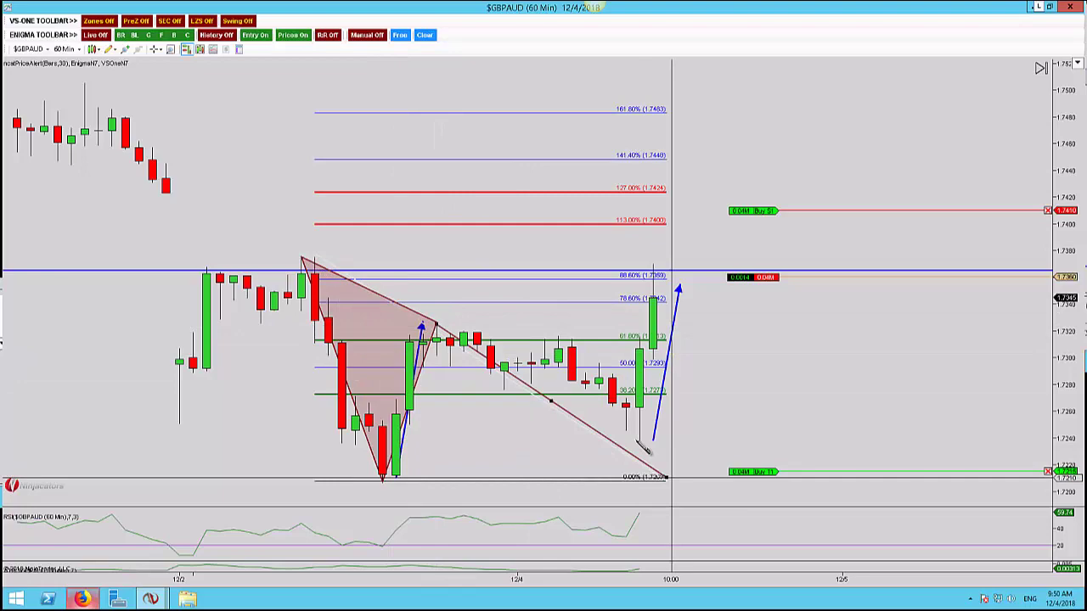
click(639, 439)
click(650, 287)
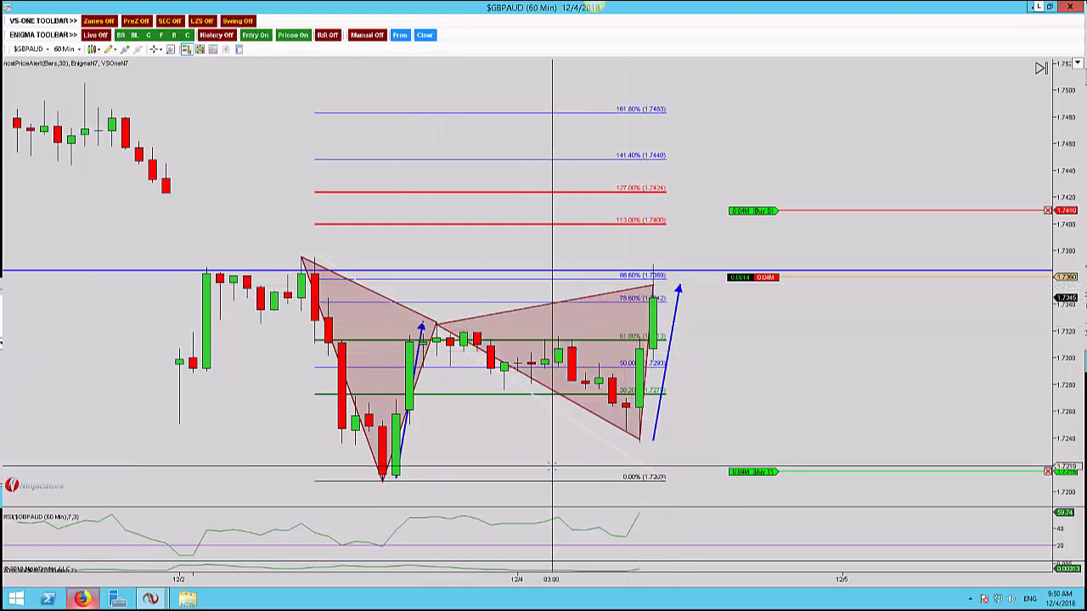
Remove all drawing objects from the 60-minute chart and hide the chart trader order lines.
scroll(558, 447, down, 5)
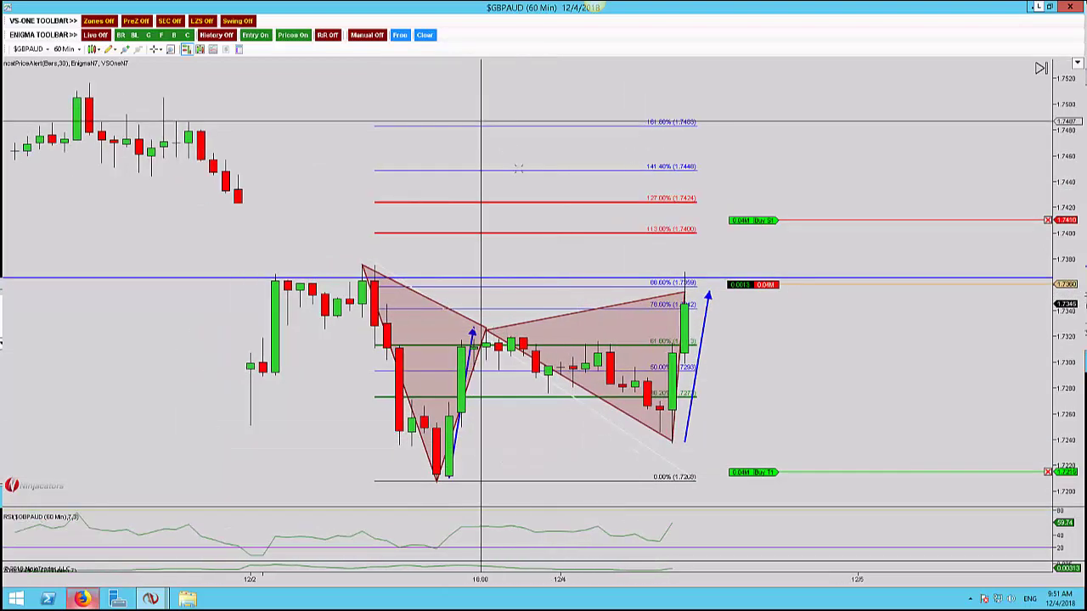
scroll(519, 175, down, 5)
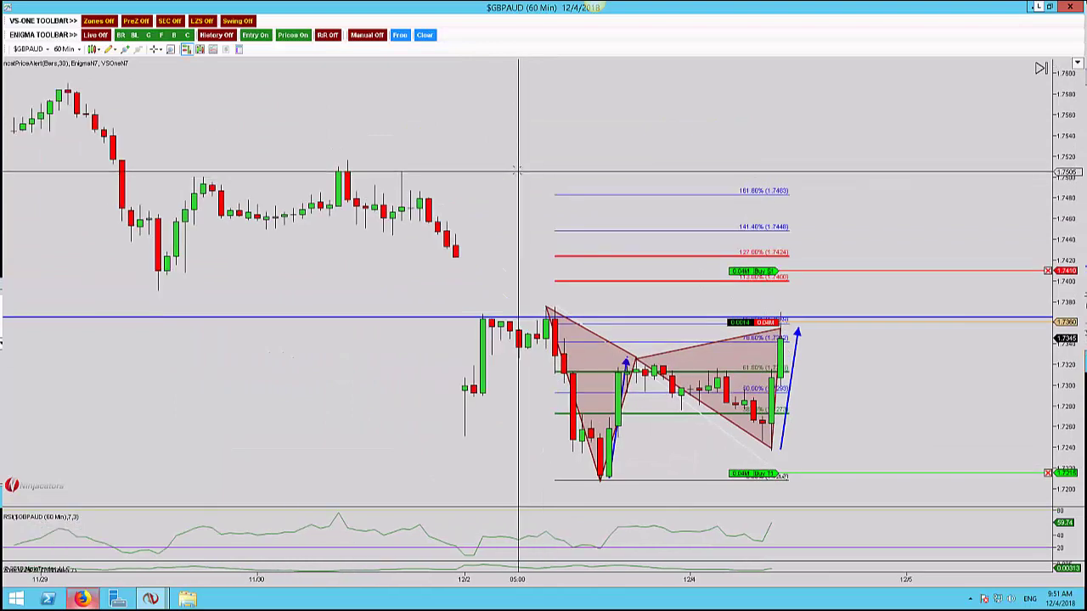
key(ctrl+shift+d)
key(Return)
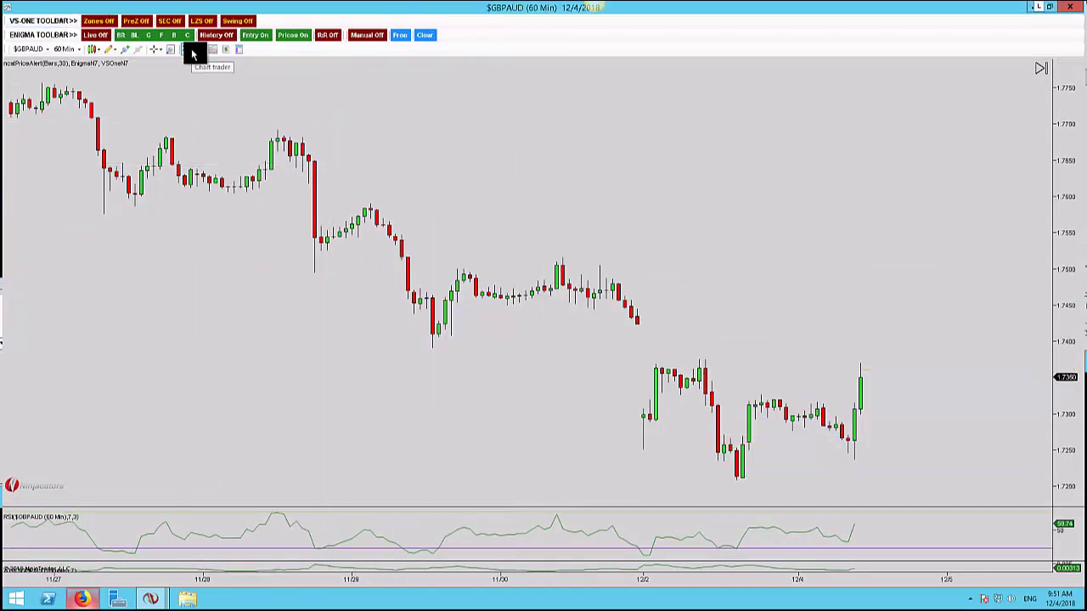
Switch the chart to 1440-minute bars and turn off the VS-ONE Zones and PreZ displays.
text(240)
key(Return)
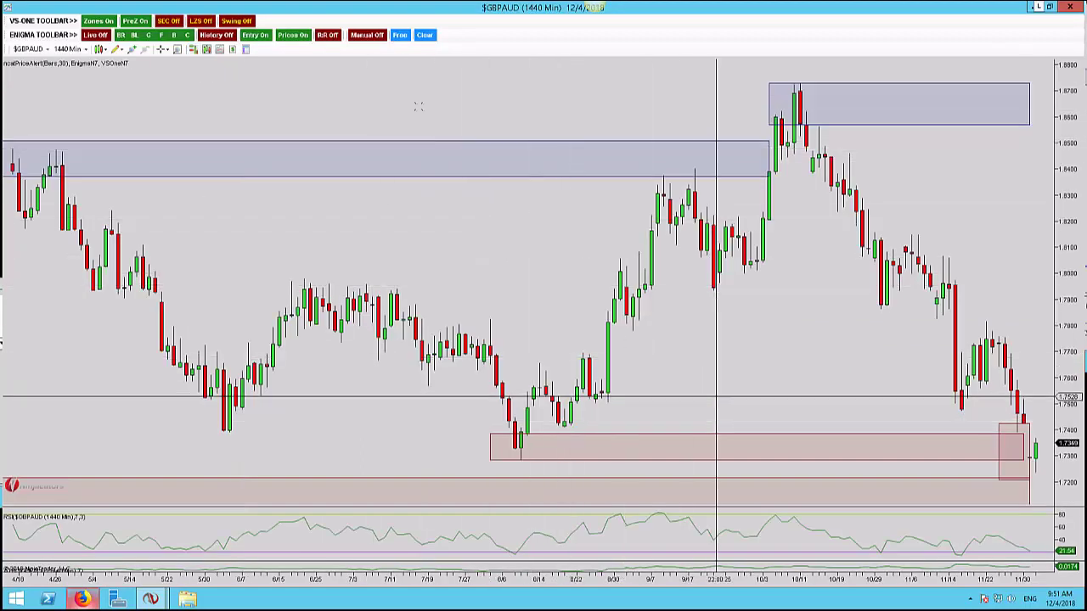
click(107, 20)
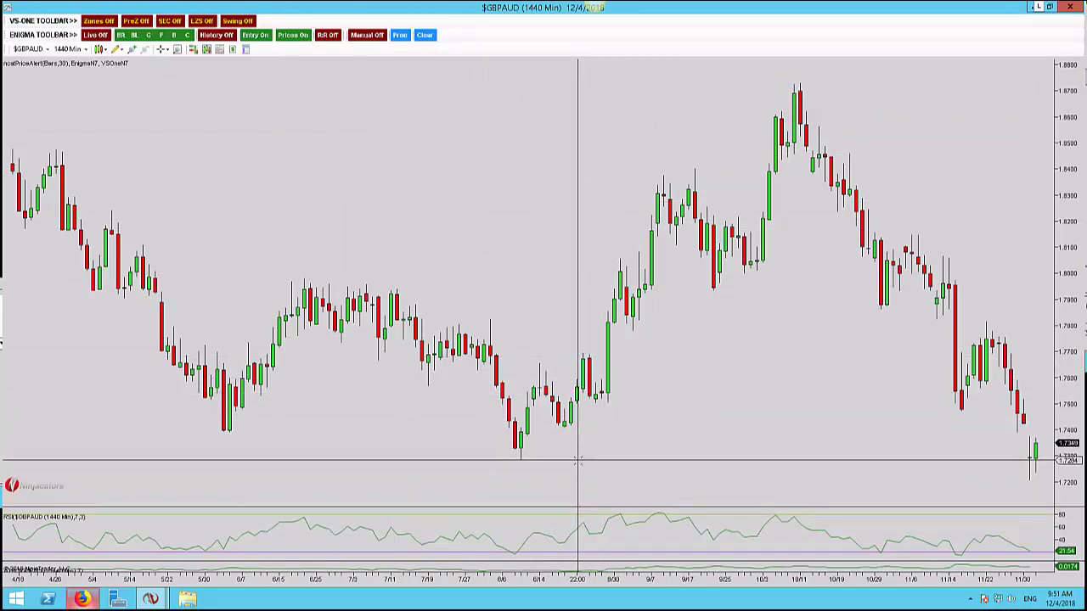
Draw a horizontal support line at the August swing low, at about 1.728.
key(ctrl+F12)
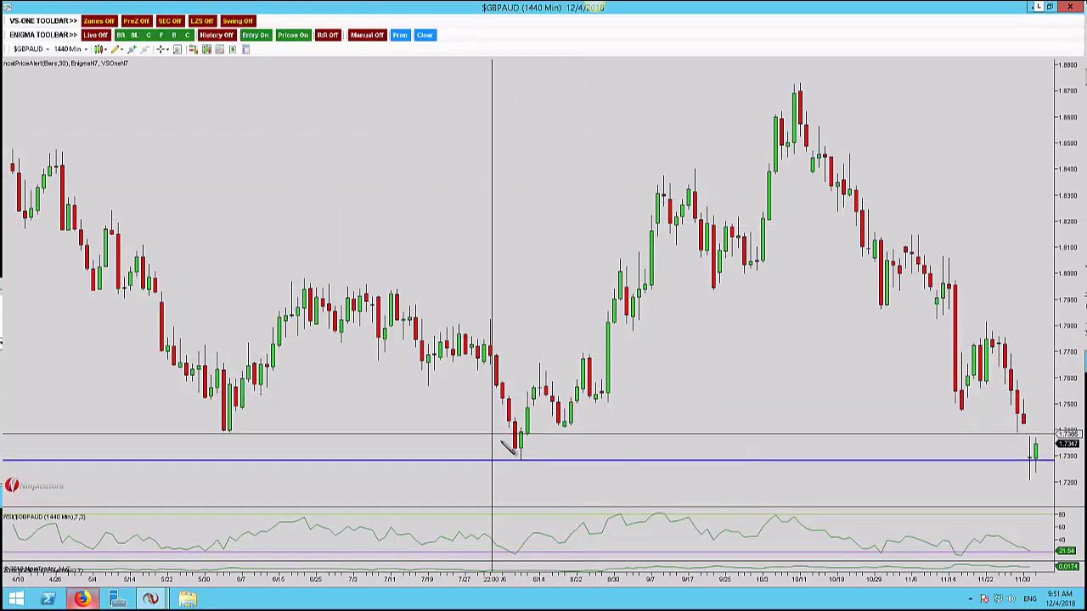
click(502, 439)
key(Escape)
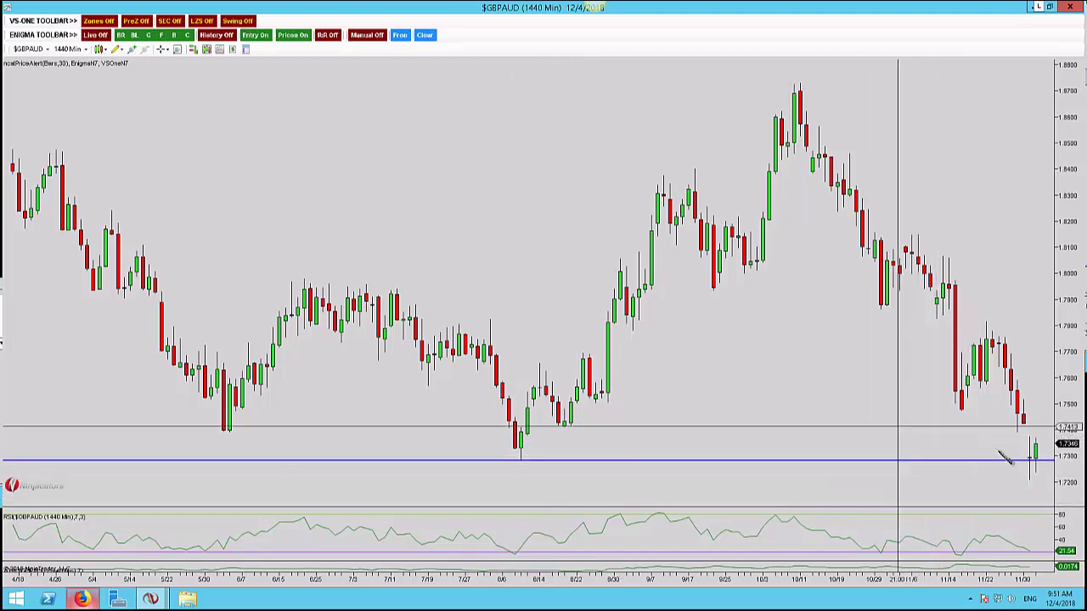
Try an arrow from about 1.7413 down to the latest daily candles at the support line, and remove it.
click(899, 427)
click(1023, 447)
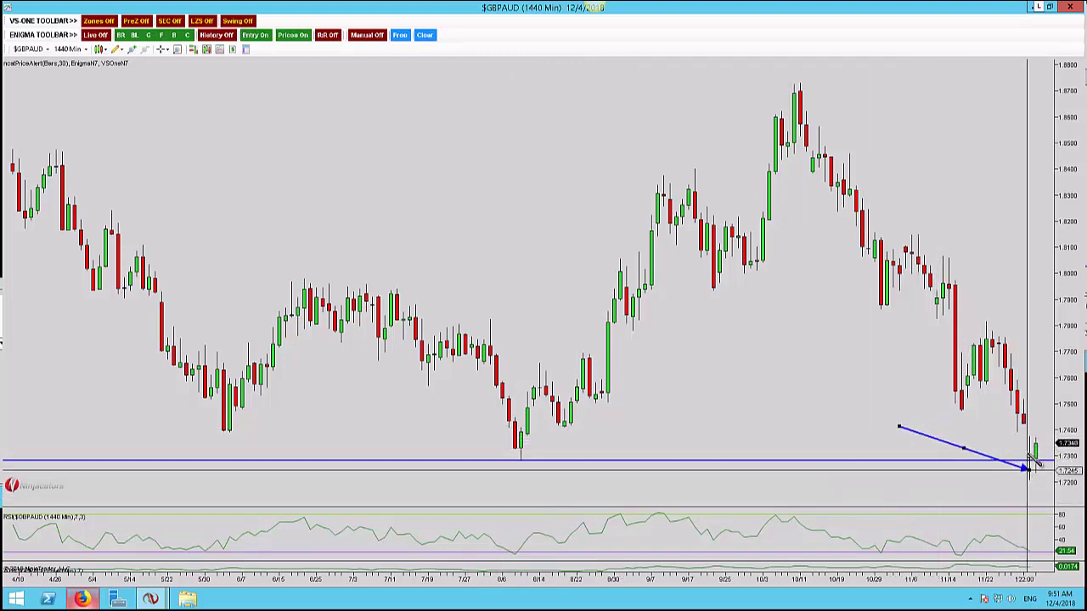
drag(1029, 462, 1033, 450)
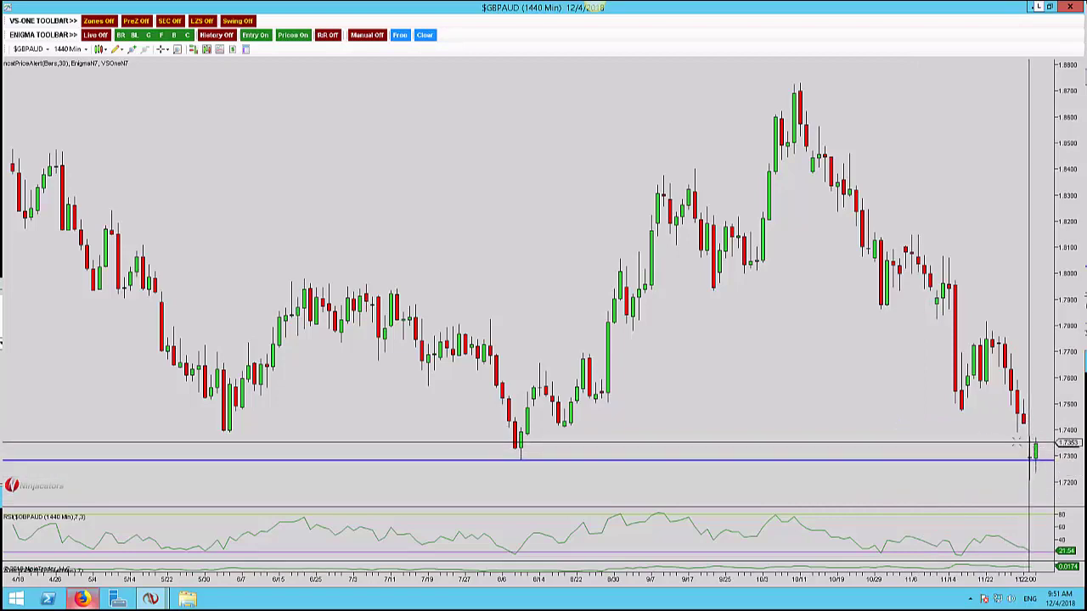
Check the horizontal support line against the older daily lows and fine-tune its height at about 1.728.
scroll(1028, 443, down, 6)
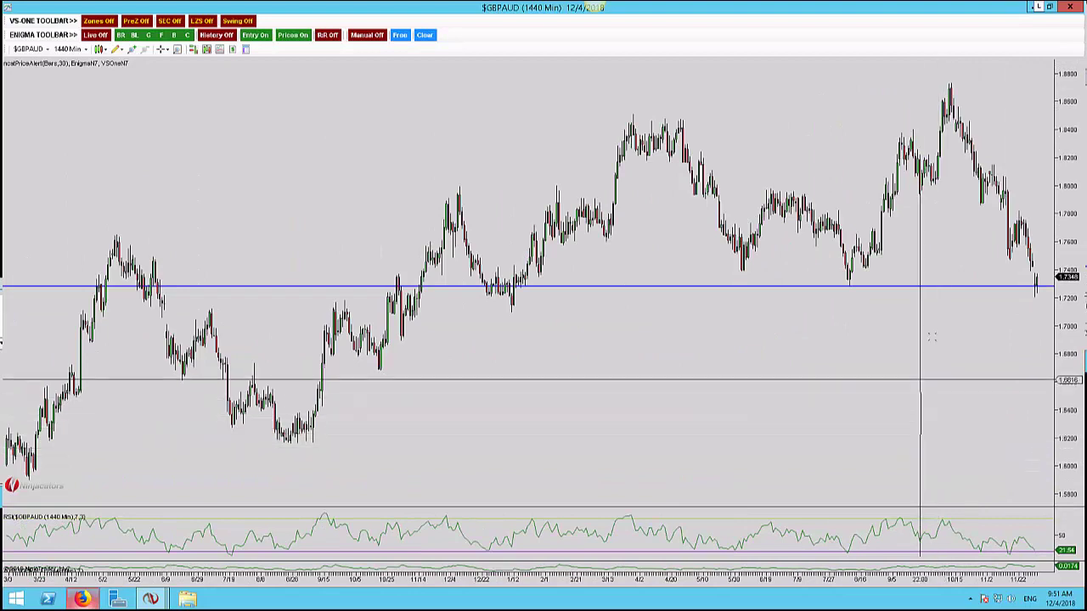
scroll(966, 331, up, 2)
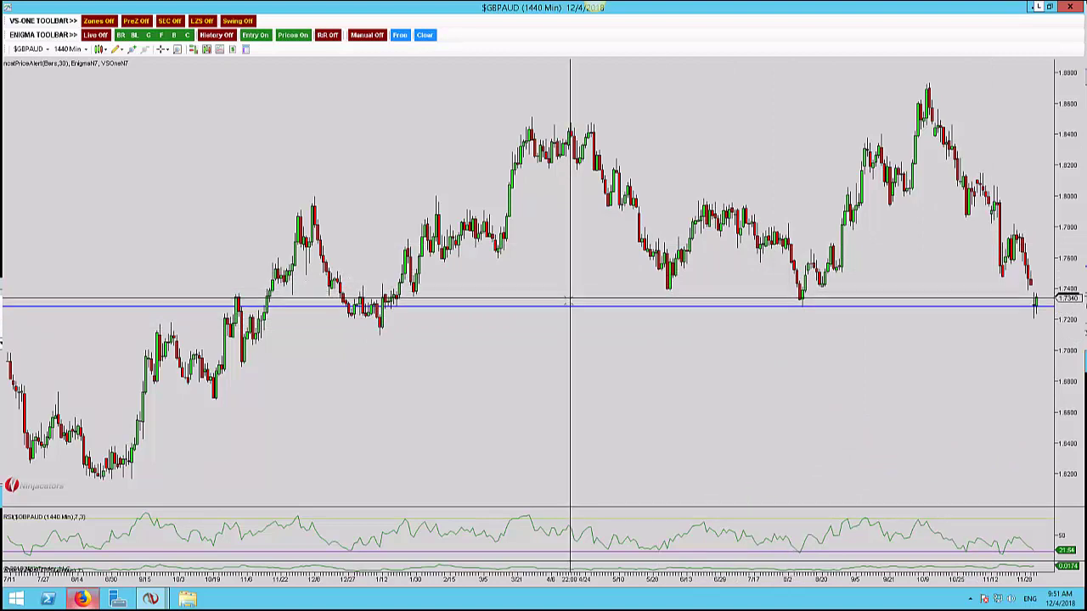
mouse_move(566, 309)
mouse_down()
mouse_move(560, 328)
mouse_move(566, 308)
mouse_up()
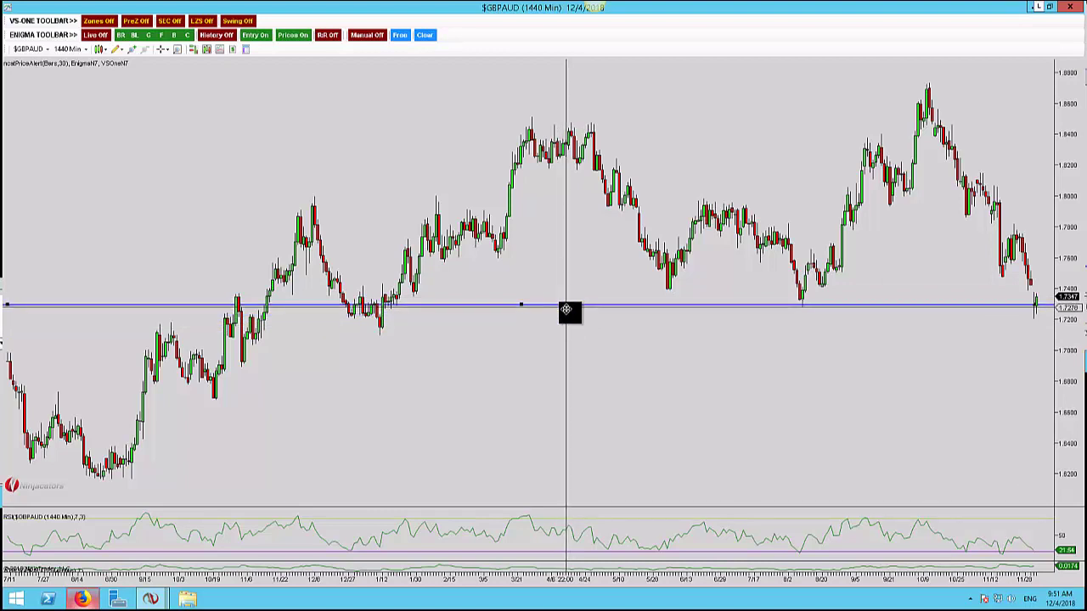
scroll(667, 344, down, 3)
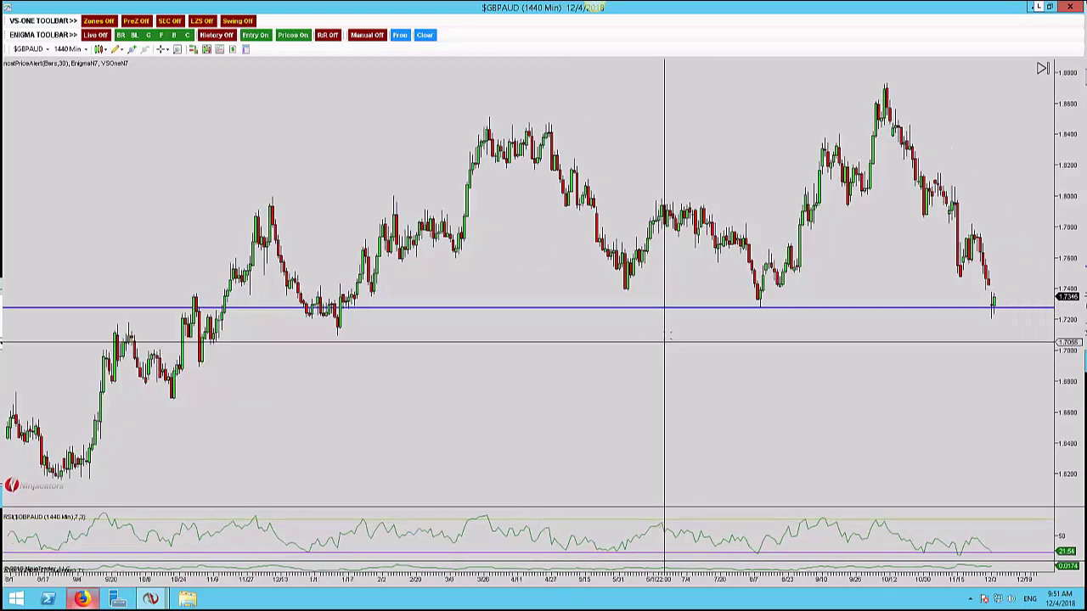
Trace the daily downtrend with alternating arrows from the October high to the late-November pullback high, deleting the final downward arrow.
scroll(667, 337, up, 2)
key(F2)
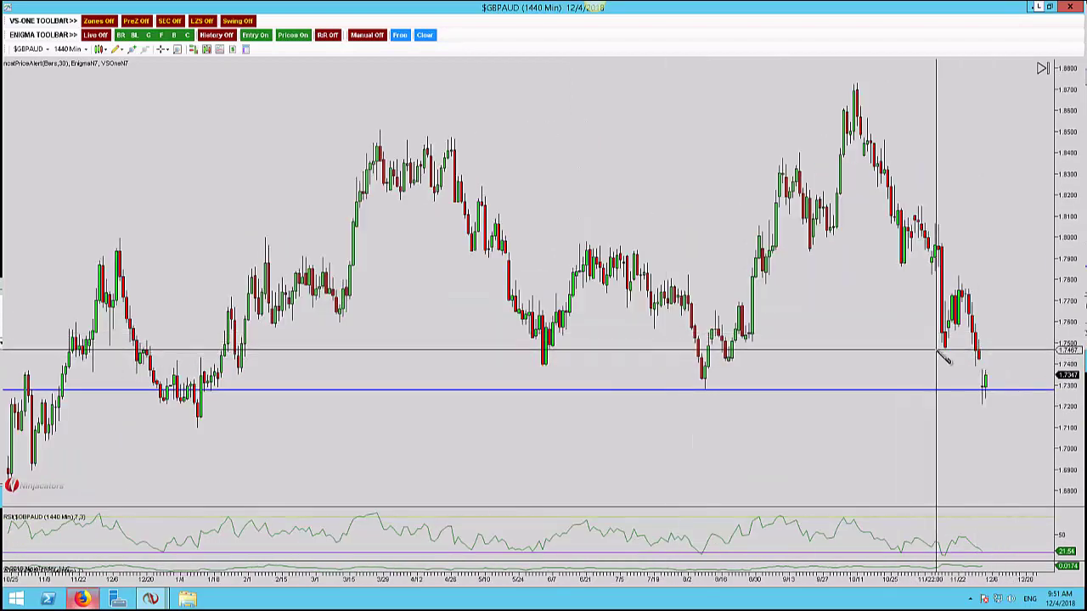
mouse_move(940, 351)
mouse_down()
mouse_move(953, 254)
mouse_move(1023, 191)
mouse_move(1022, 206)
mouse_up()
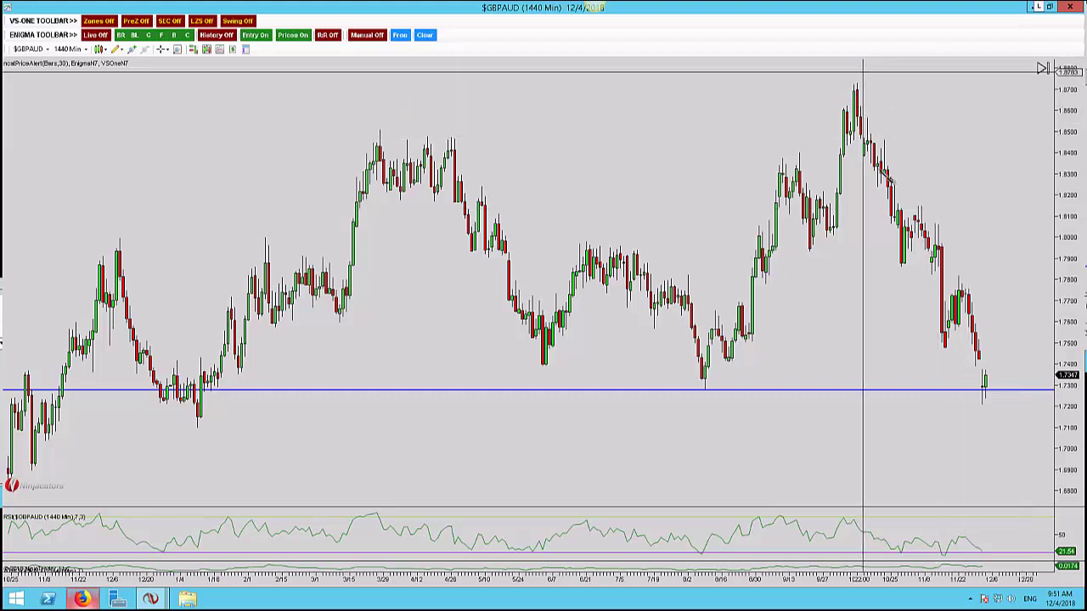
mouse_move(842, 85)
mouse_down()
mouse_move(900, 286)
mouse_move(888, 257)
mouse_up()
mouse_move(889, 255)
mouse_down()
mouse_move(917, 205)
mouse_move(938, 344)
mouse_move(959, 280)
mouse_move(971, 390)
mouse_up()
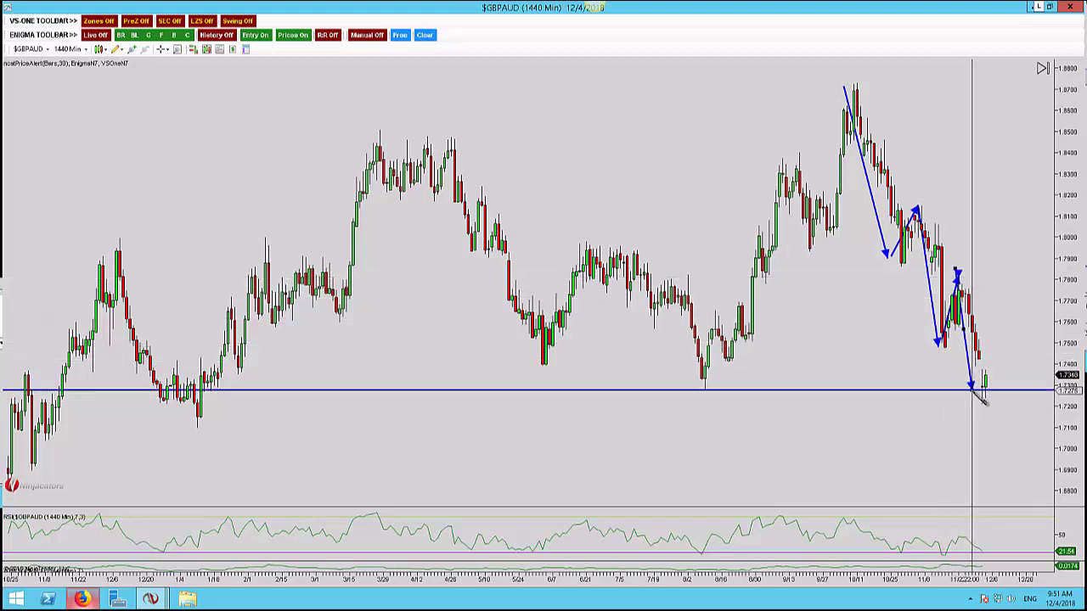
key(Delete)
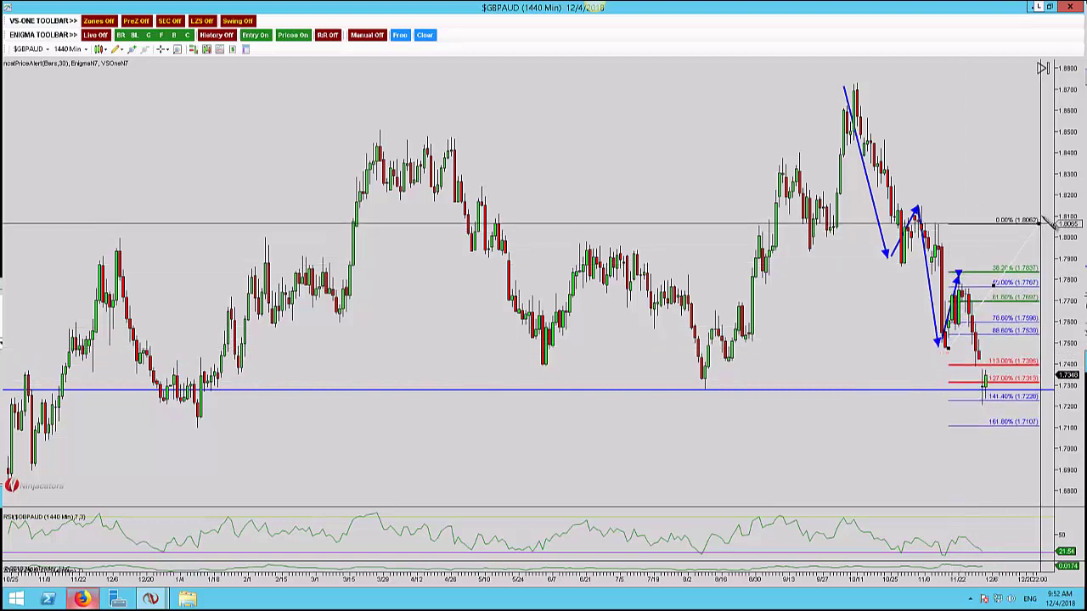
Anchor a Fibonacci from the November low to 1.8142, box its 127% level with a rectangle, and remove both drawings.
click(1043, 207)
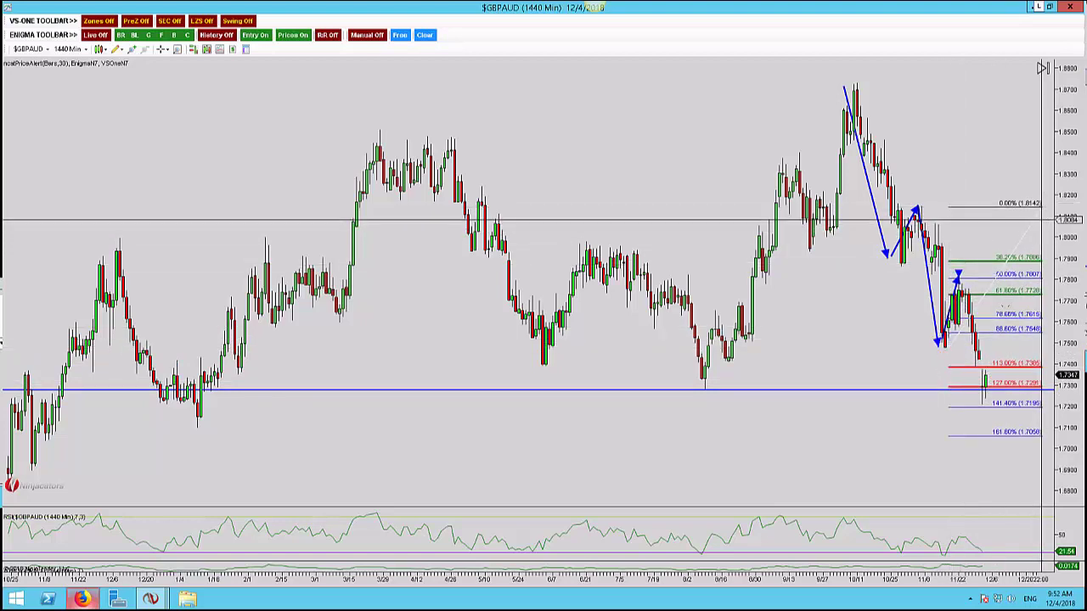
drag(944, 375, 1022, 386)
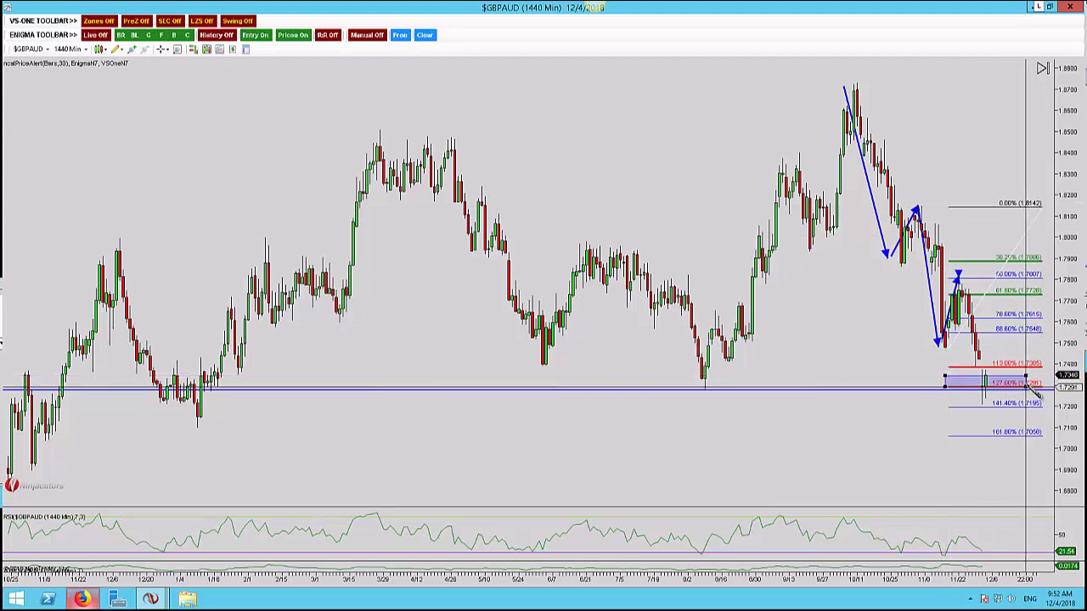
key(Escape)
click(1016, 243)
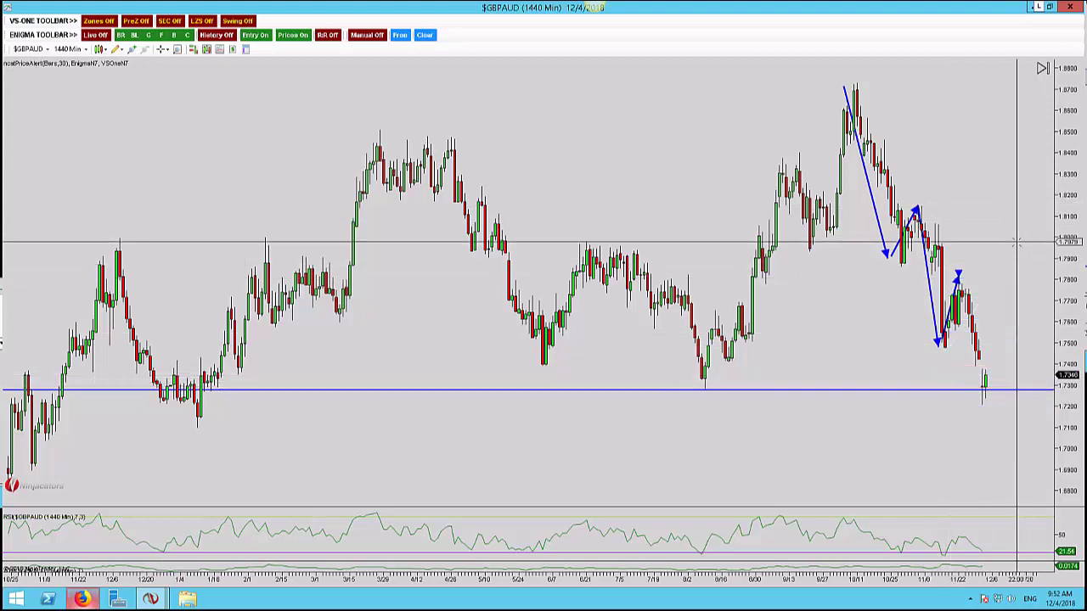
Switch the chart to 240-minute bars and examine the latest price action around the support line.
text(240)
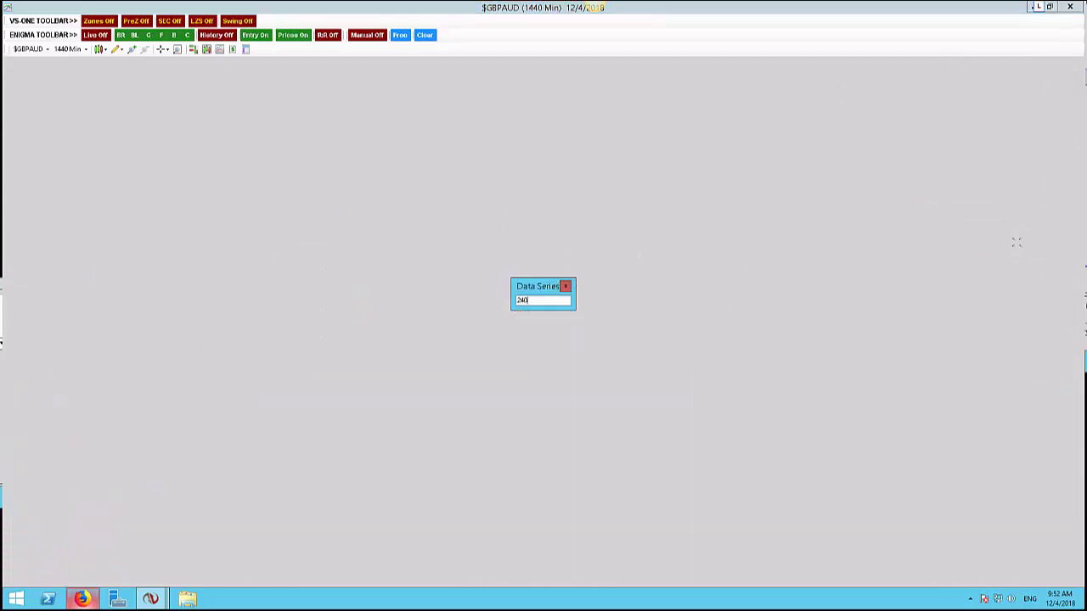
key(Return)
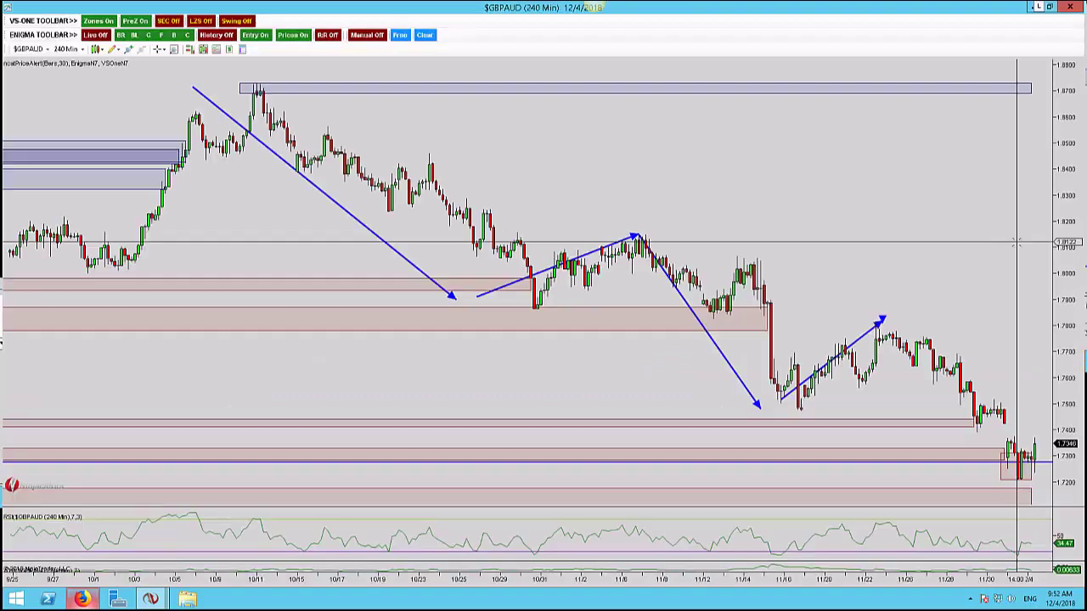
drag(941, 238, 847, 214)
scroll(888, 230, up, 2)
scroll(892, 235, up, 2)
scroll(893, 235, up, 2)
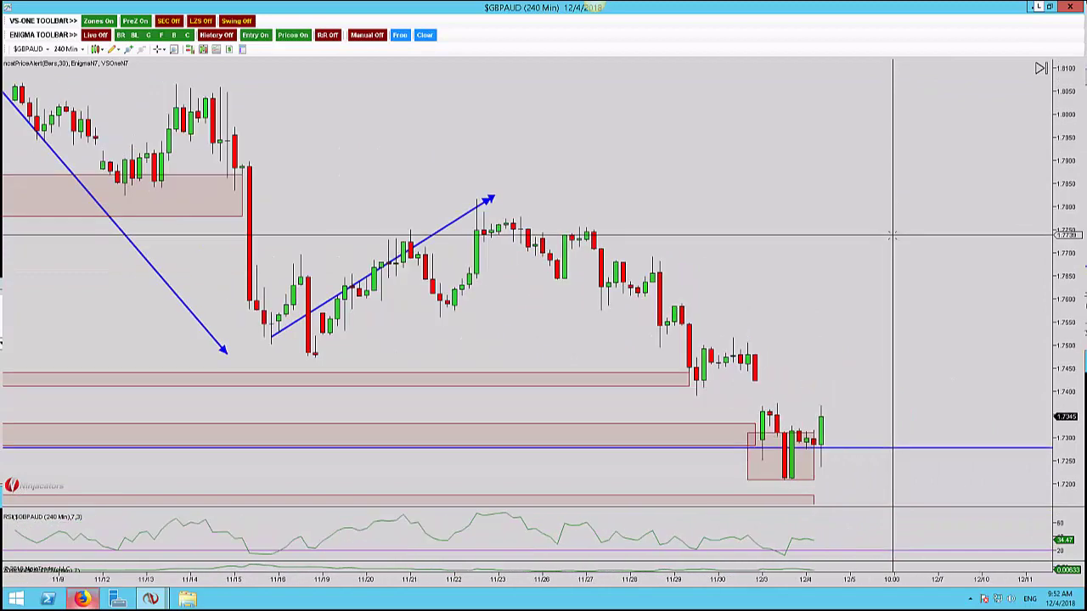
Switch the chart to 60-minute bars and turn off the VS-ONE Zones and PreZ displays.
text(60)
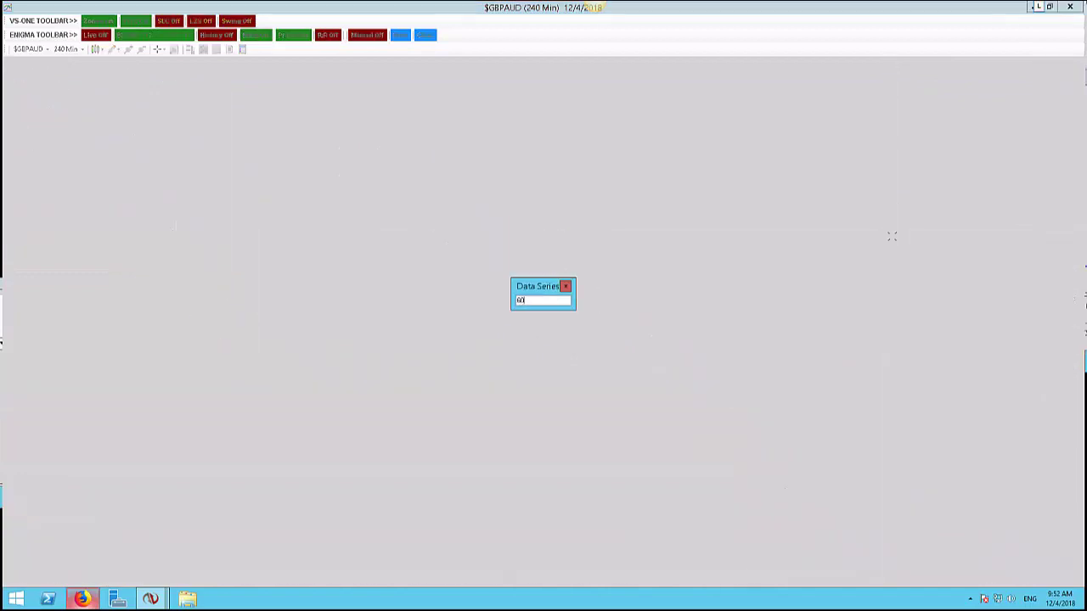
key(Return)
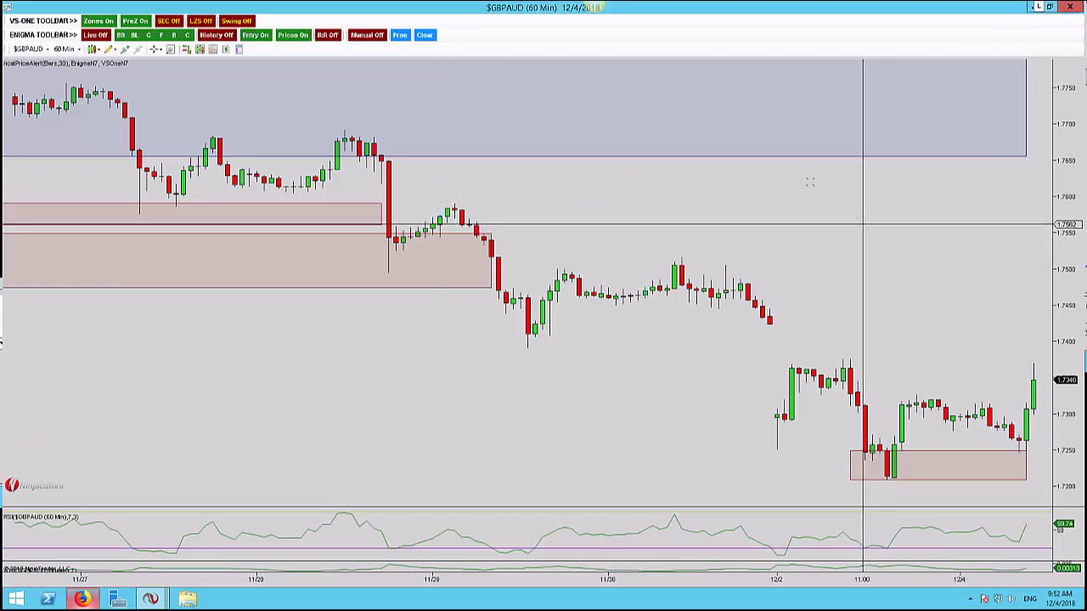
scroll(808, 180, down, 4)
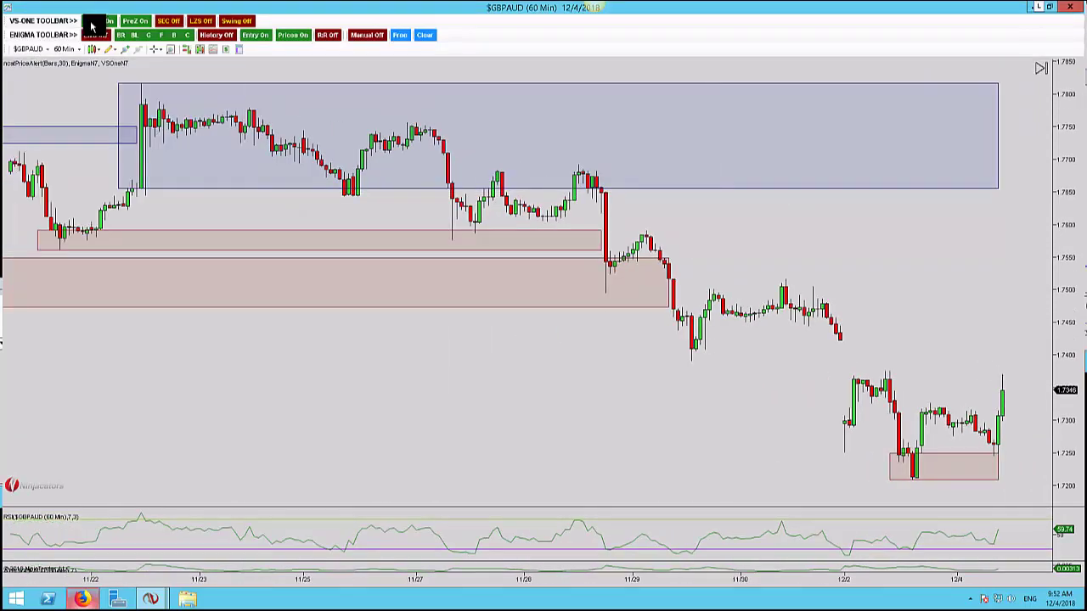
click(92, 23)
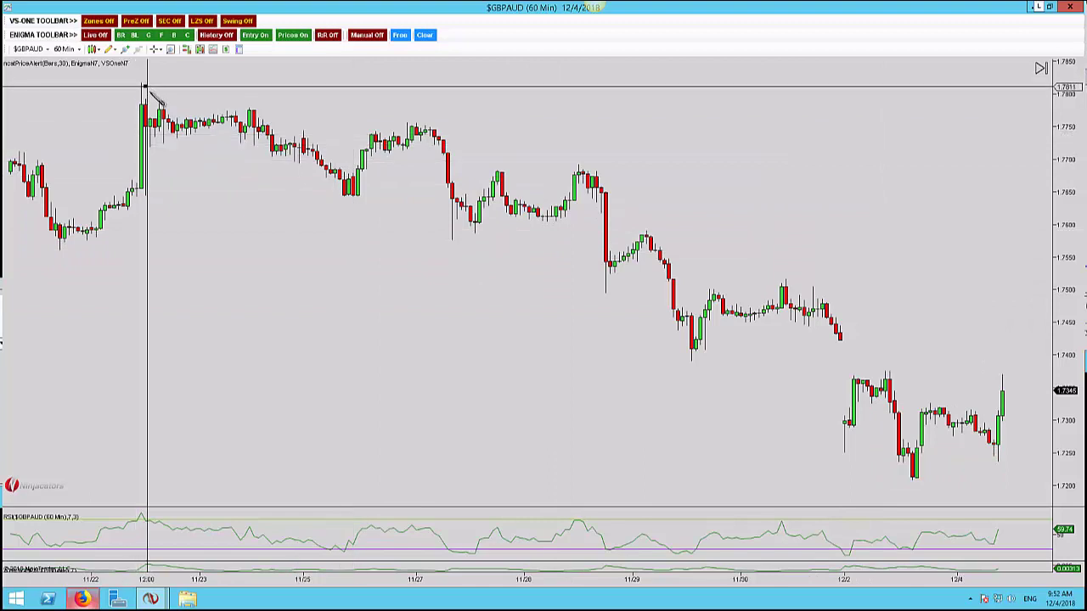
Trace the 60-minute downtrend with alternating arrows from the 11/22 high near 1.7811 through each swing to the 12/3 low.
mouse_move(148, 86)
mouse_down()
mouse_move(560, 314)
mouse_move(601, 297)
mouse_up()
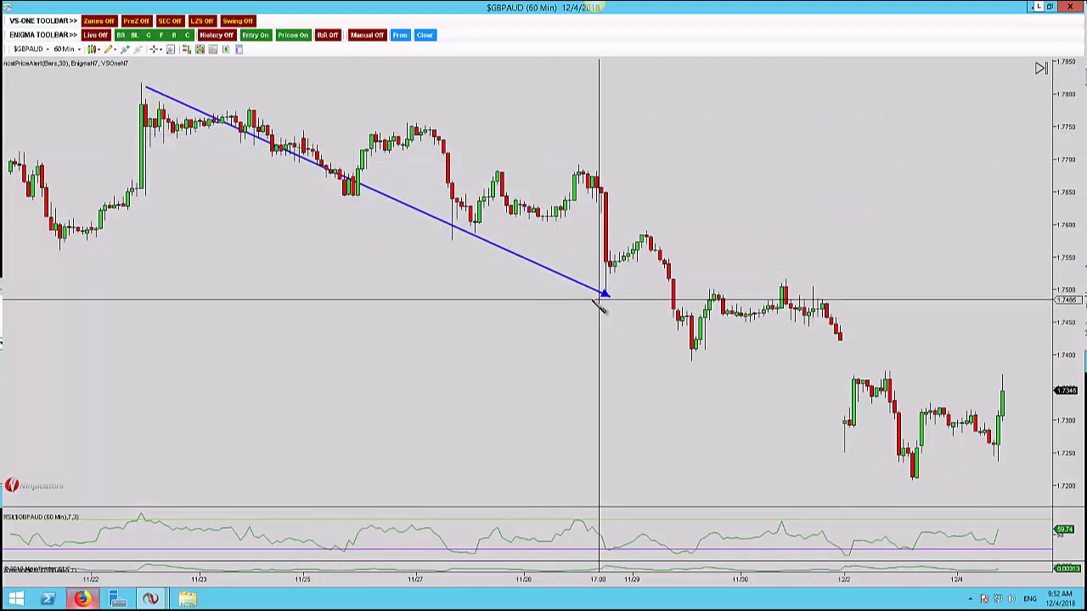
click(601, 294)
click(647, 238)
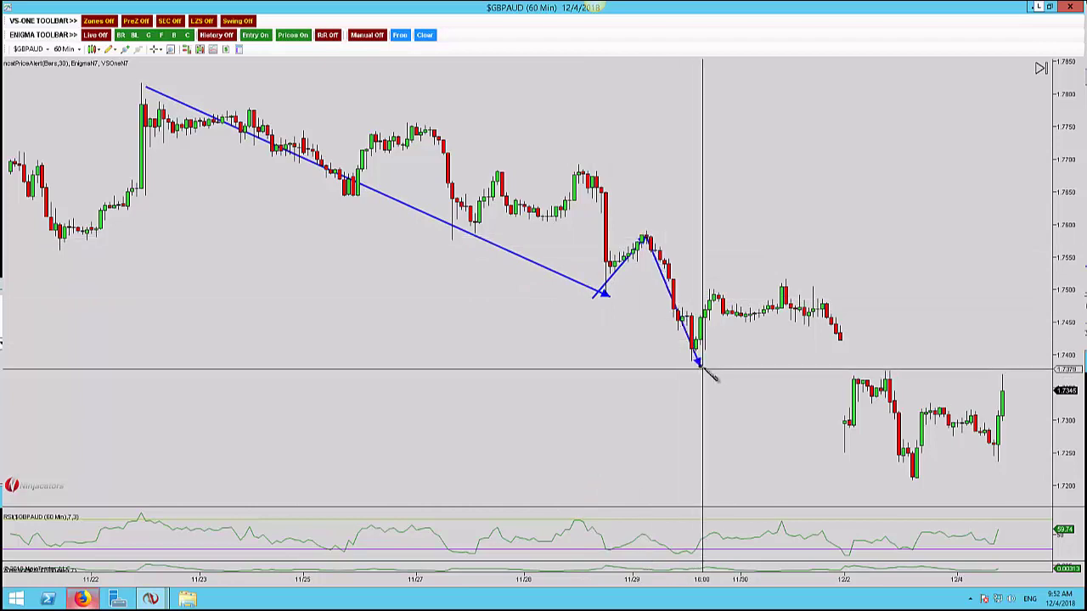
click(694, 357)
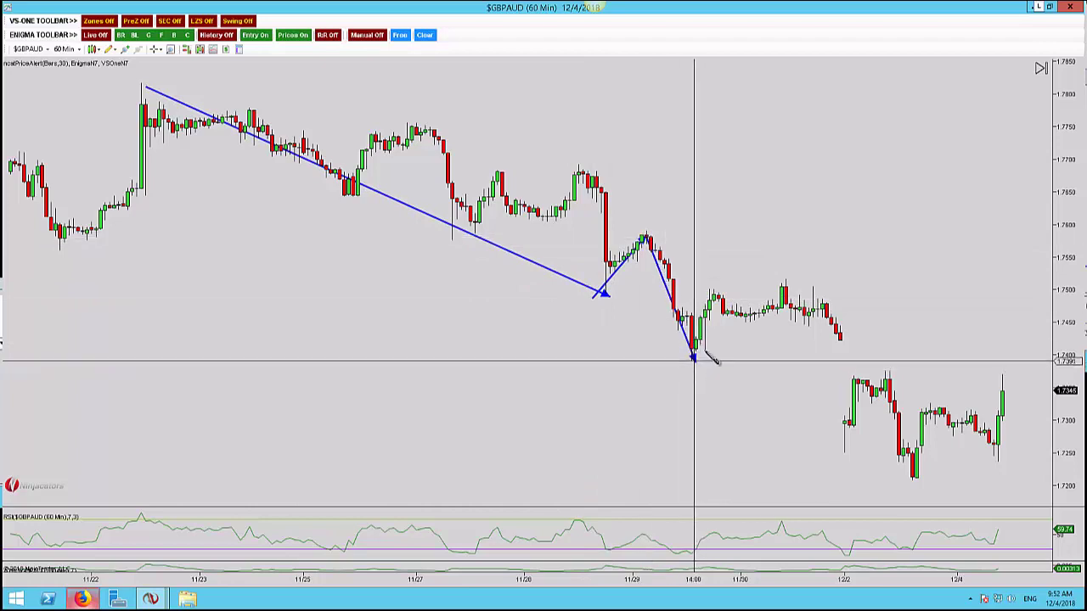
click(777, 281)
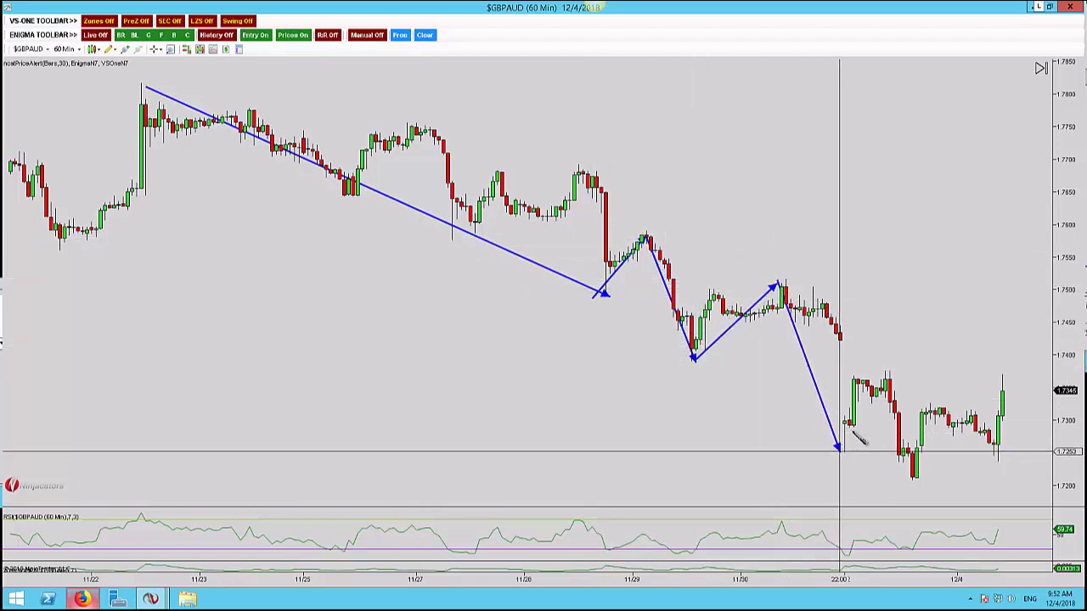
click(883, 371)
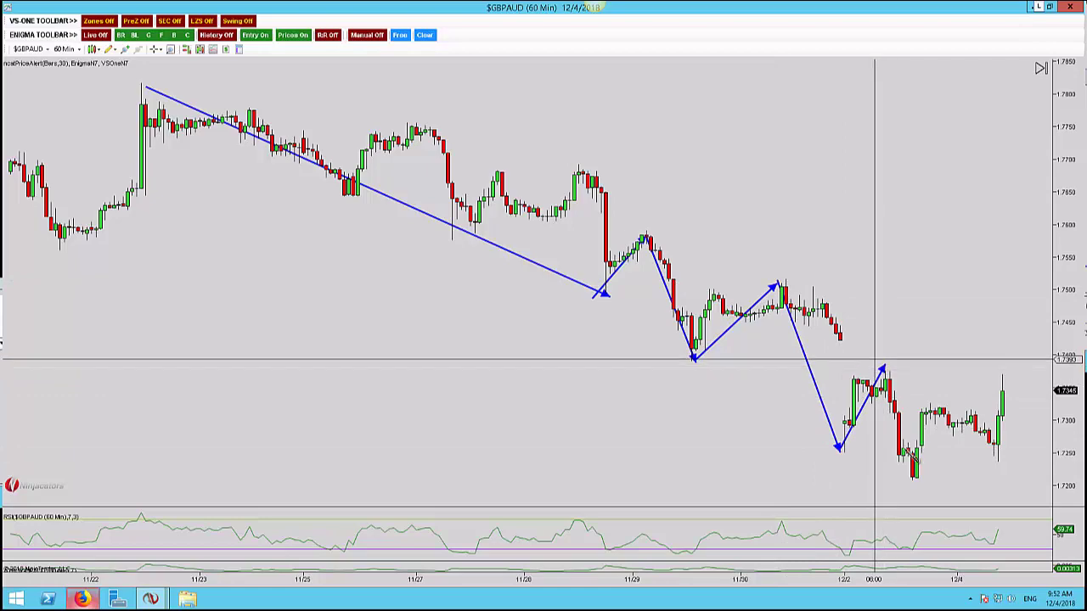
click(908, 477)
Draw an upward arrow from the 12/3 low to about 1.7326 and place a copy starting beside the latest 12/4 low.
scroll(954, 465, up, 8)
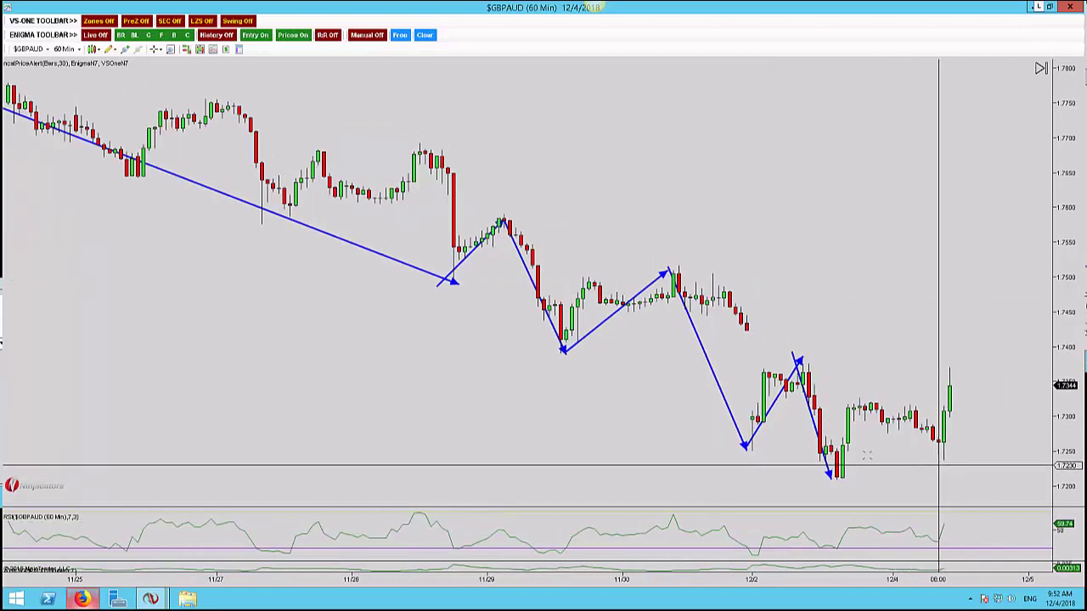
scroll(826, 448, up, 2)
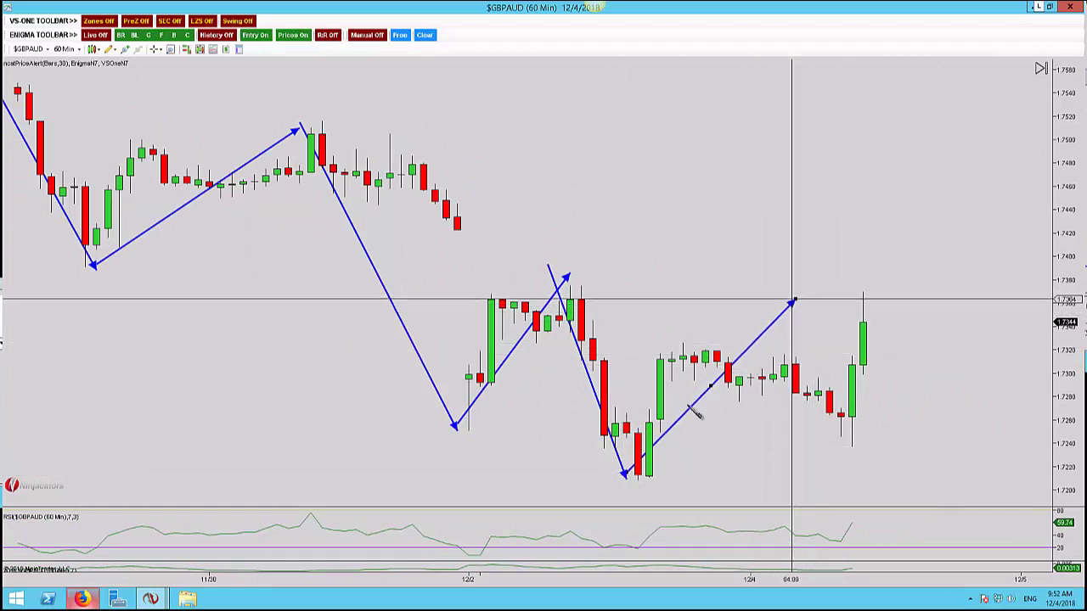
click(629, 481)
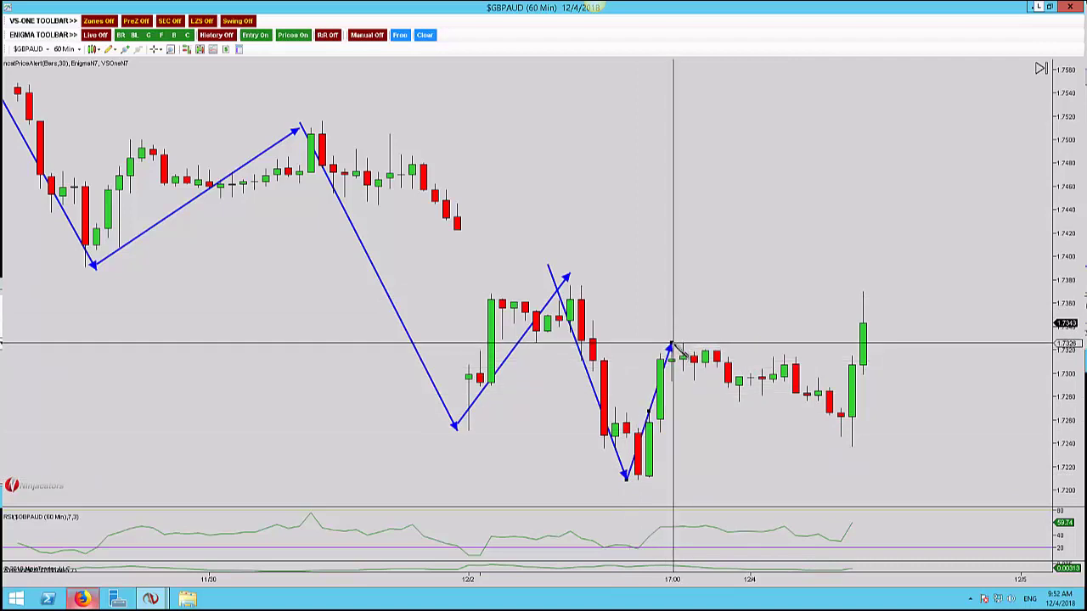
click(672, 343)
key(ctrl+v)
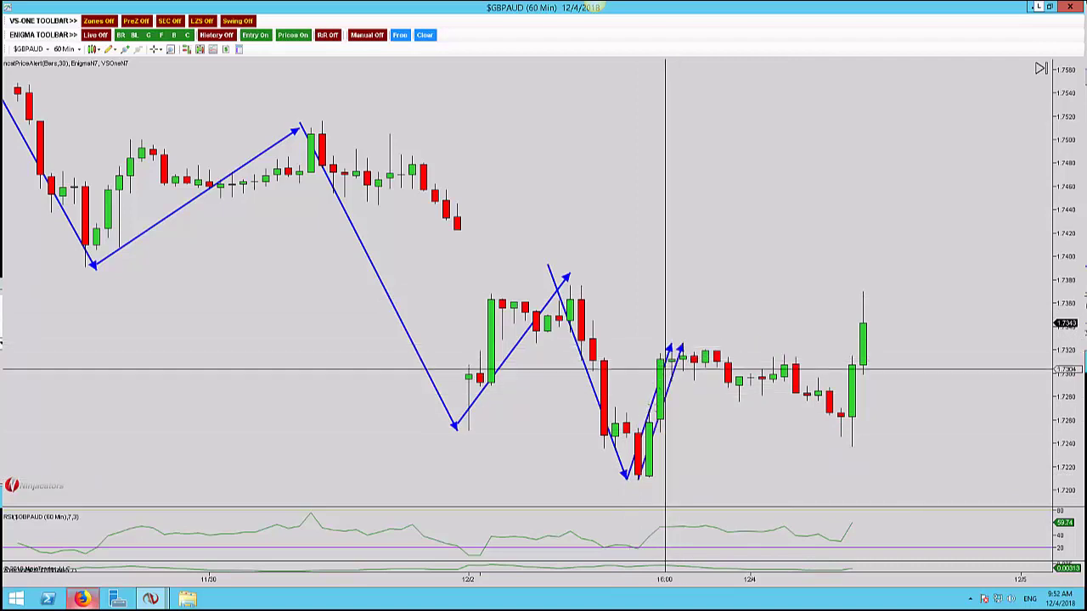
drag(650, 415, 880, 388)
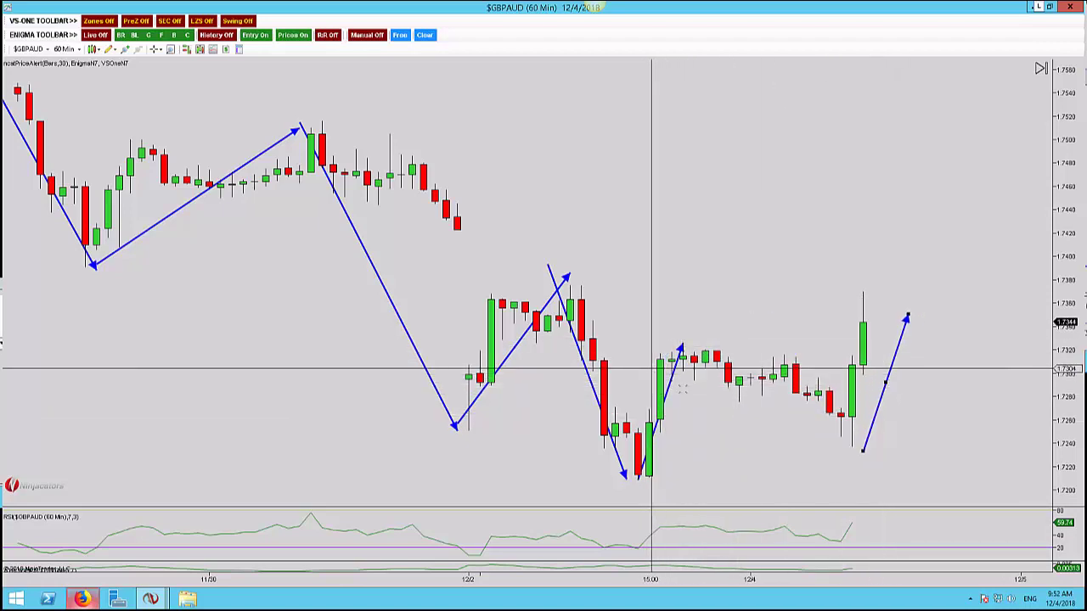
Add a Fibonacci from the 12/3 pullback high to the 12/3 low and draw a two-triangle harmonic pattern through the swings to the latest bar.
key(F2)
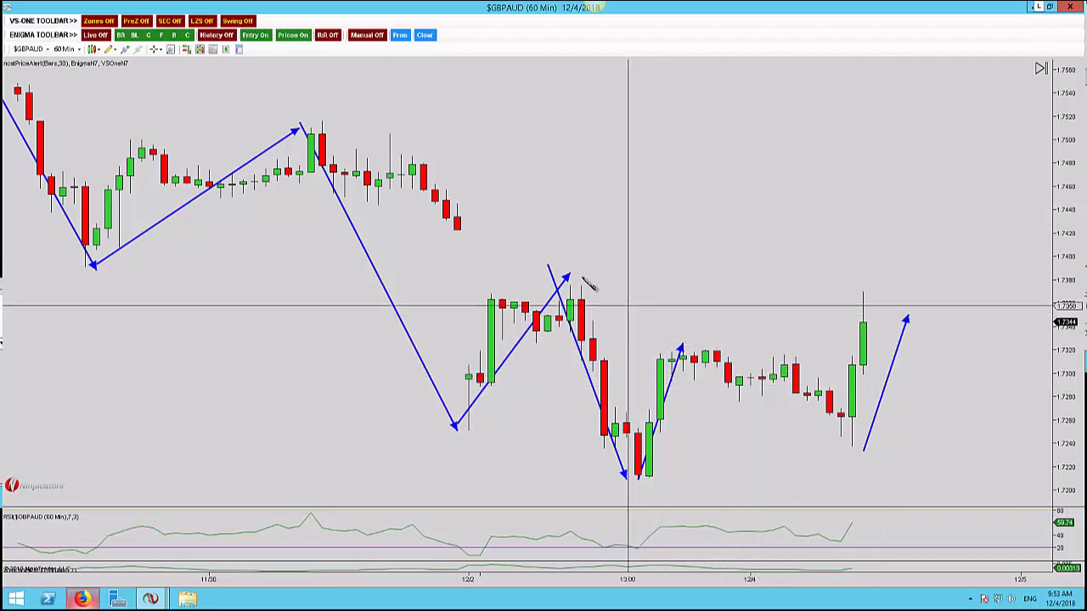
drag(581, 285, 931, 477)
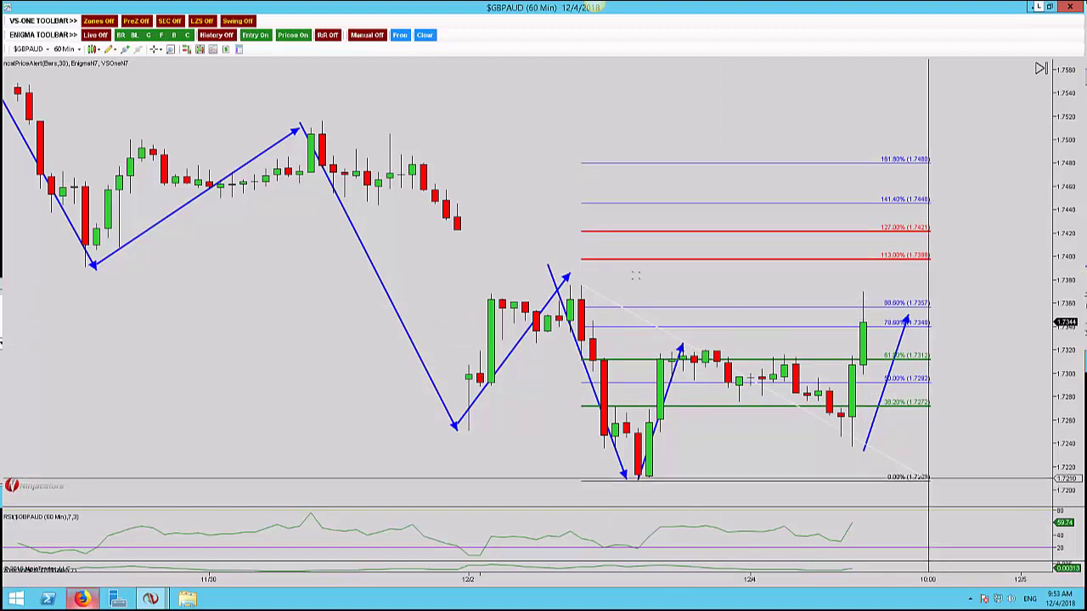
key(F9)
click(569, 282)
click(639, 477)
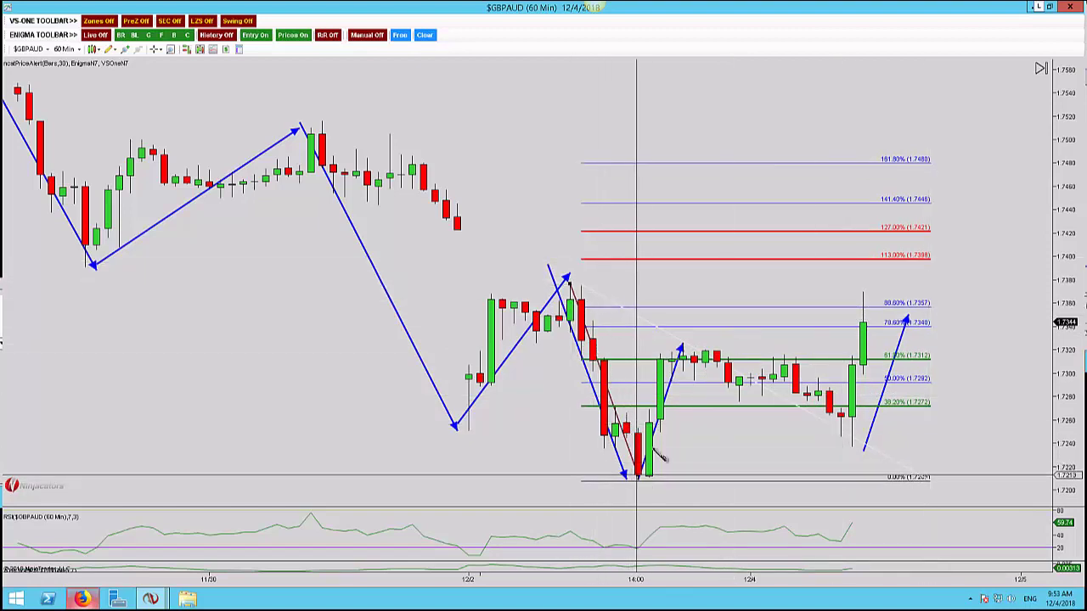
click(682, 338)
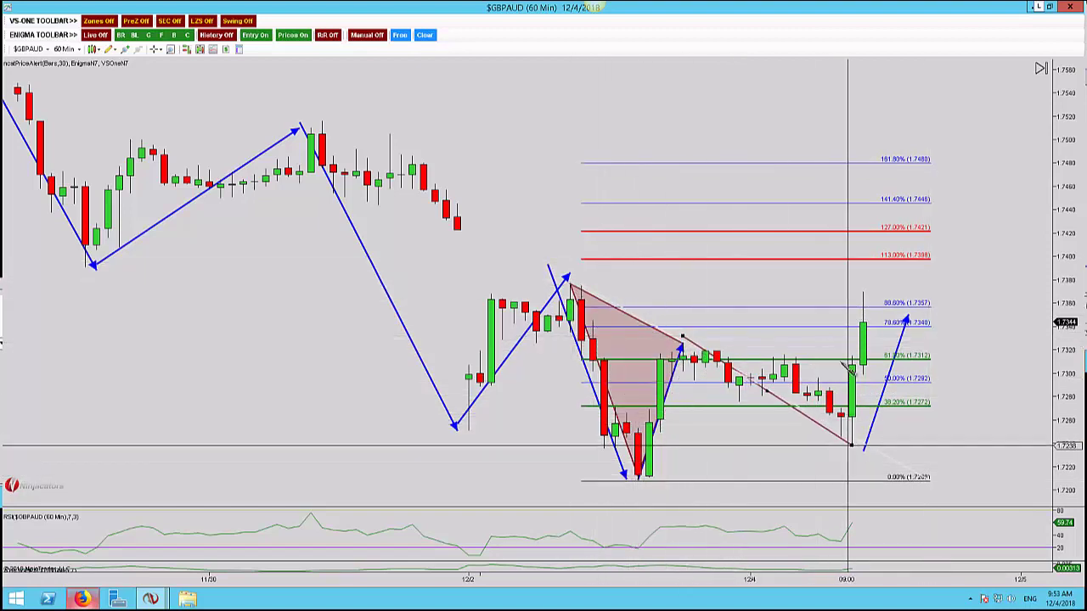
click(852, 445)
click(862, 314)
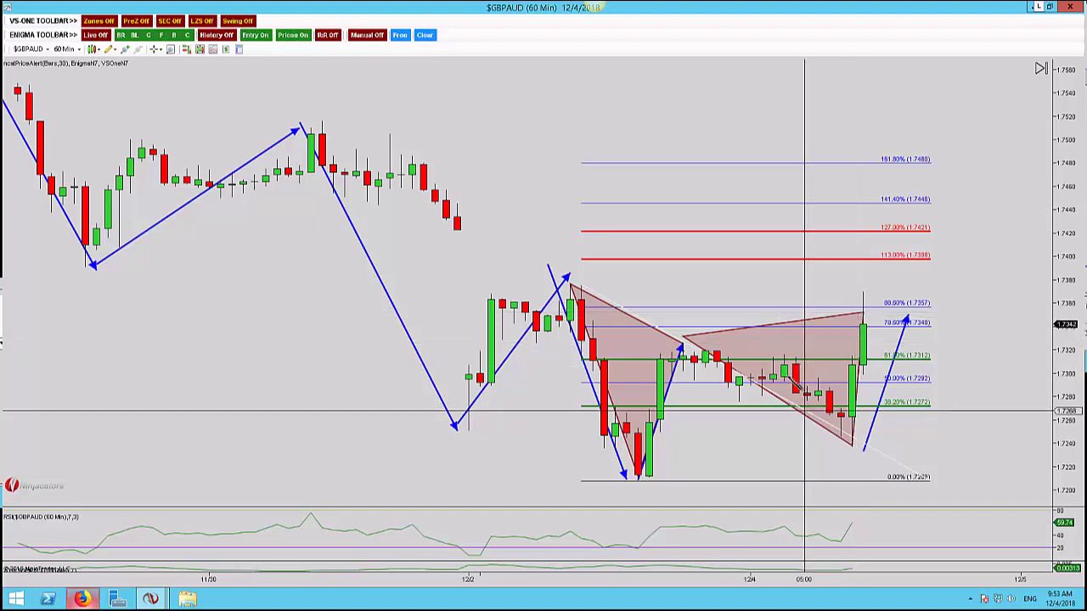
Try a second Fibonacci from the swing high before 12/4, at about 1.7325, down to the 12/3 low area, and remove it.
click(702, 344)
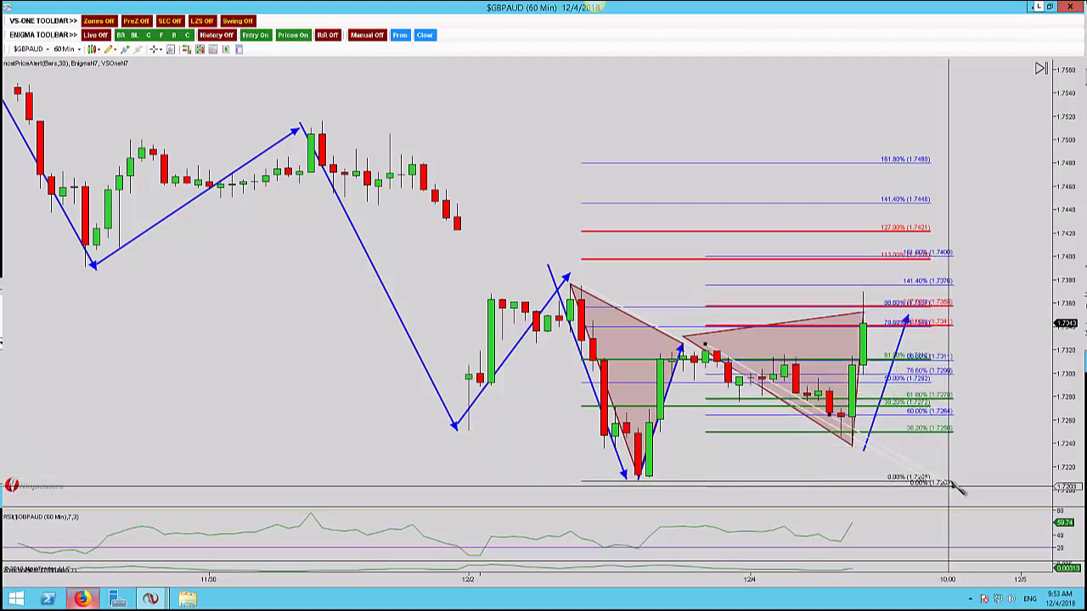
key(Escape)
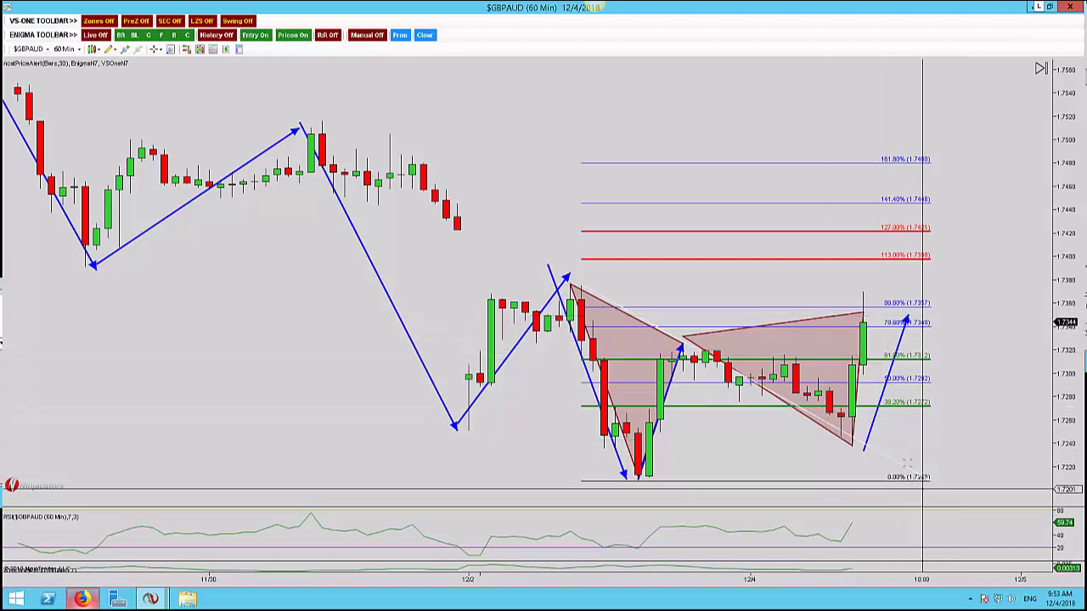
key(ctrl+Up)
key(ctrl+Up)
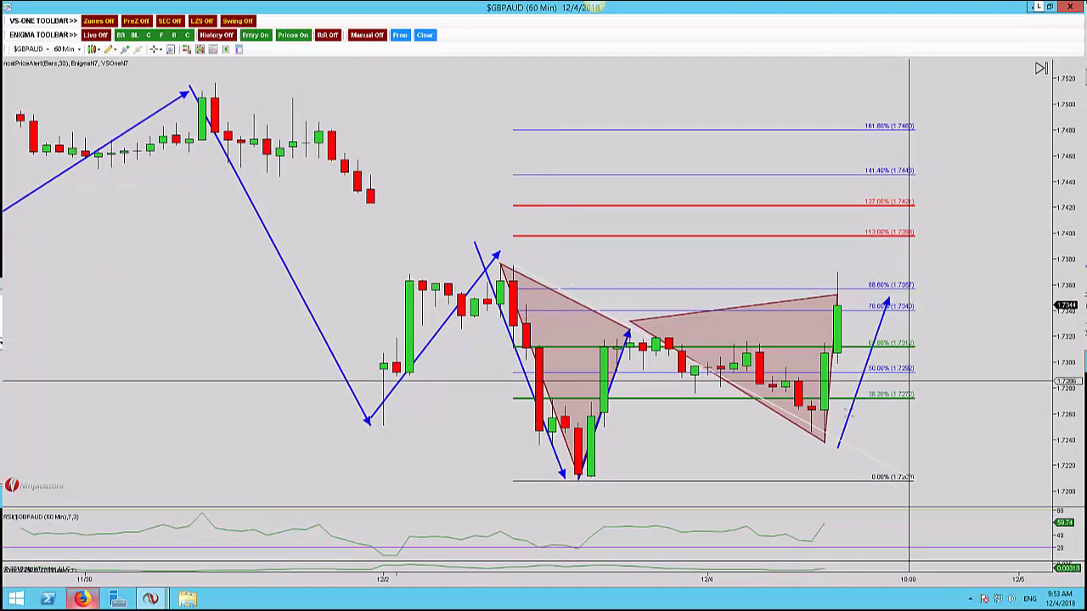
scroll(713, 415, down, 2)
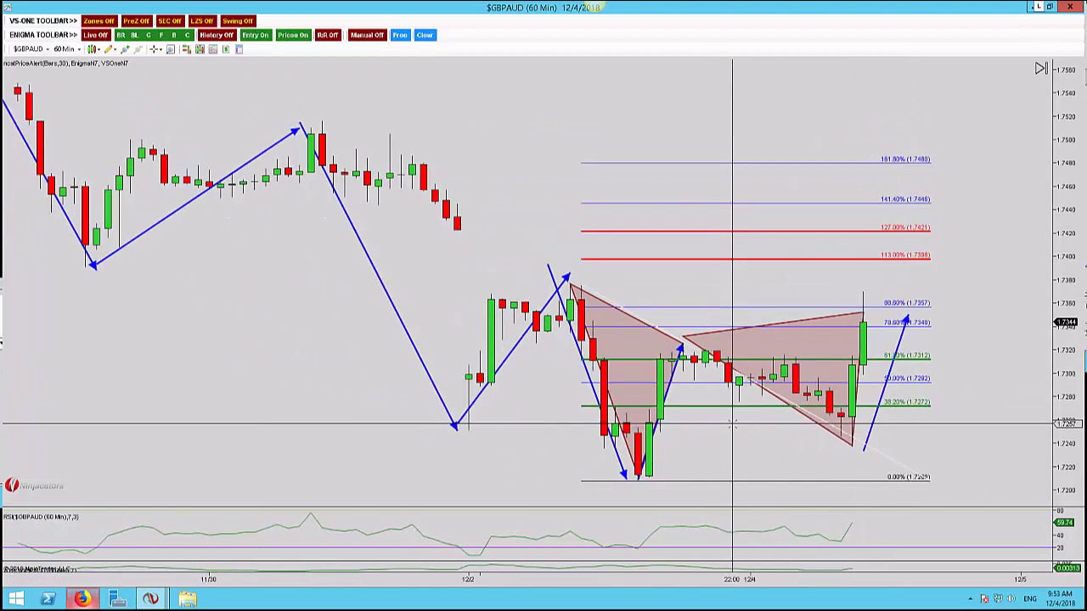
scroll(731, 423, down, 1)
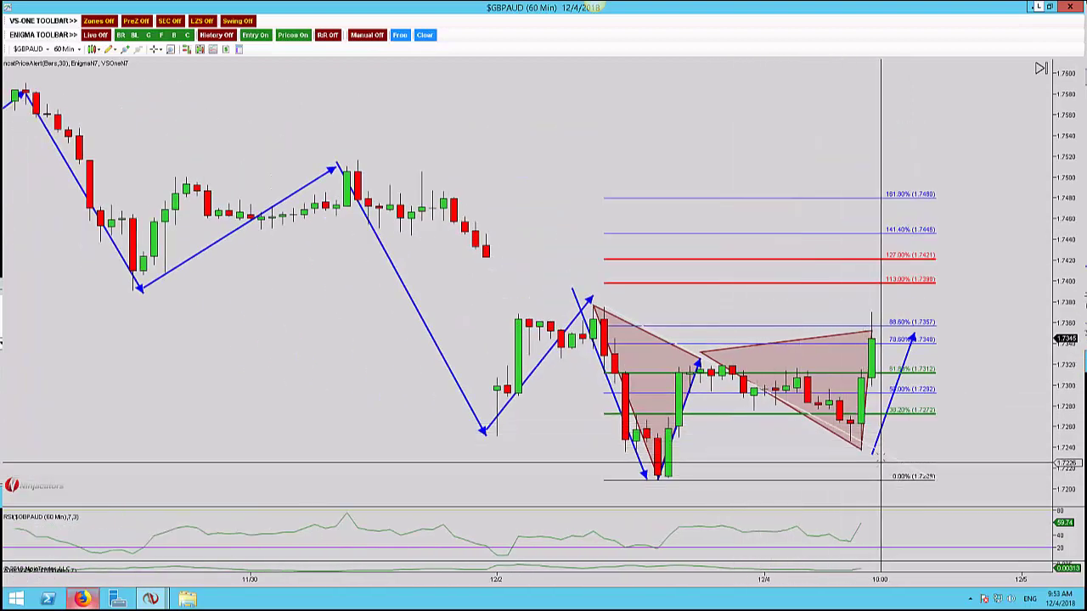
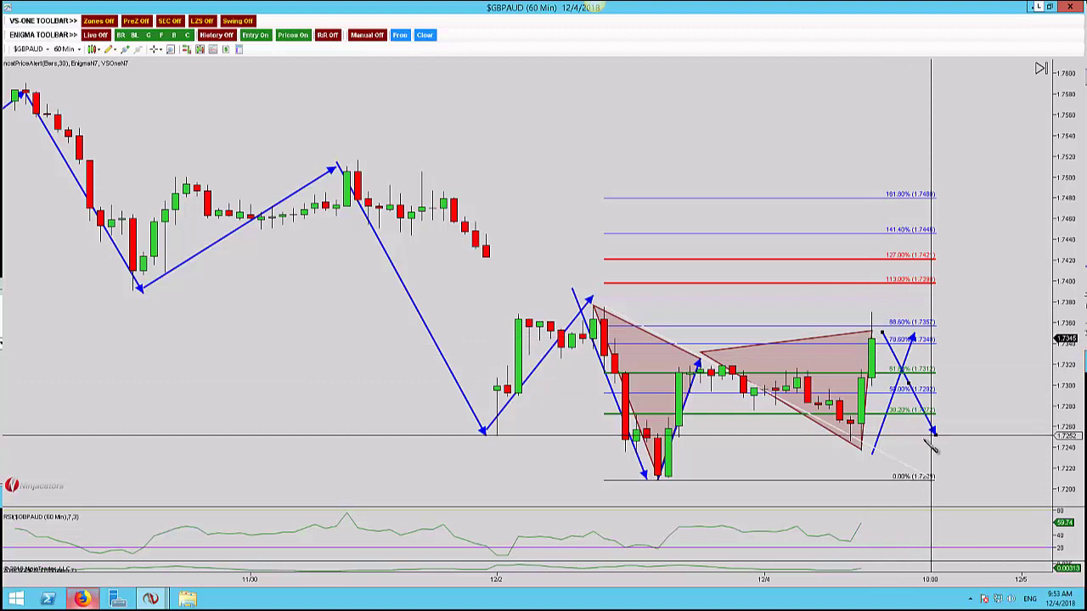
Box the support zone extending from the 12/2 low past the latest bar with trial rectangles, removing each one.
click(482, 436)
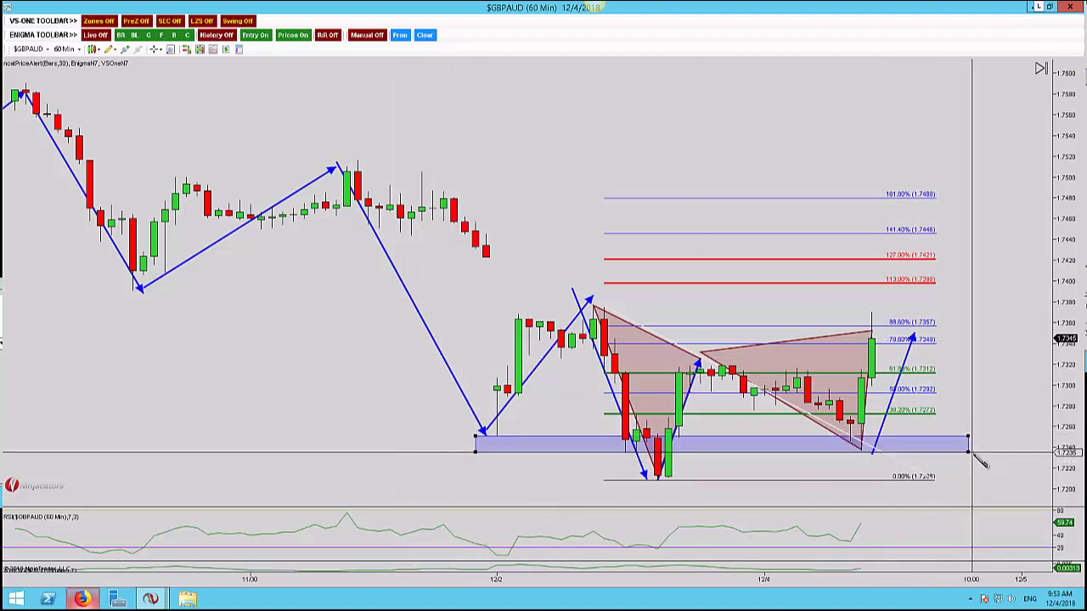
key(Escape)
click(485, 428)
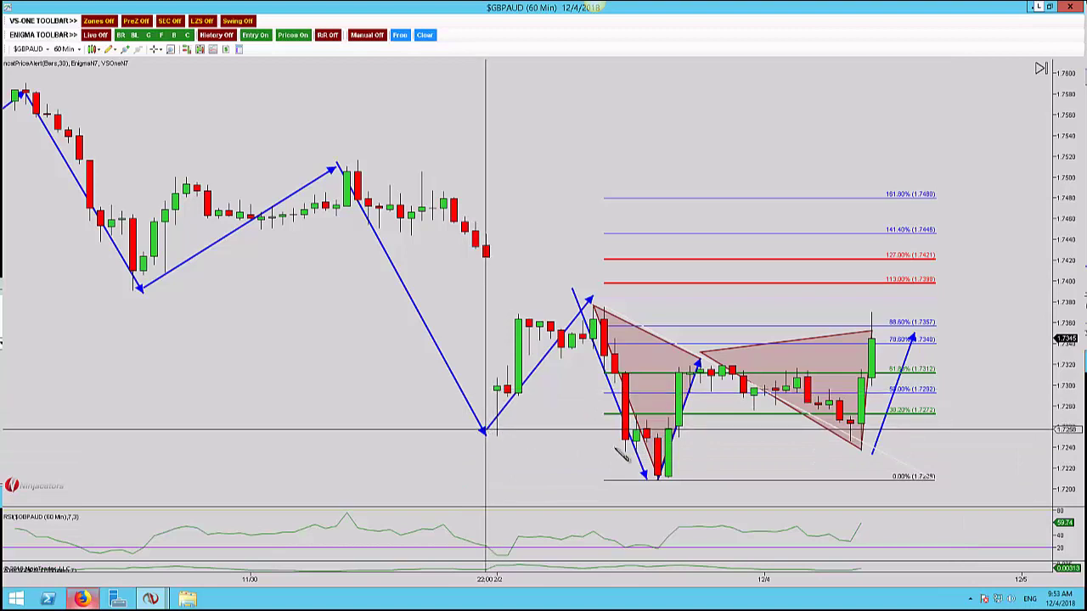
drag(909, 470, 914, 456)
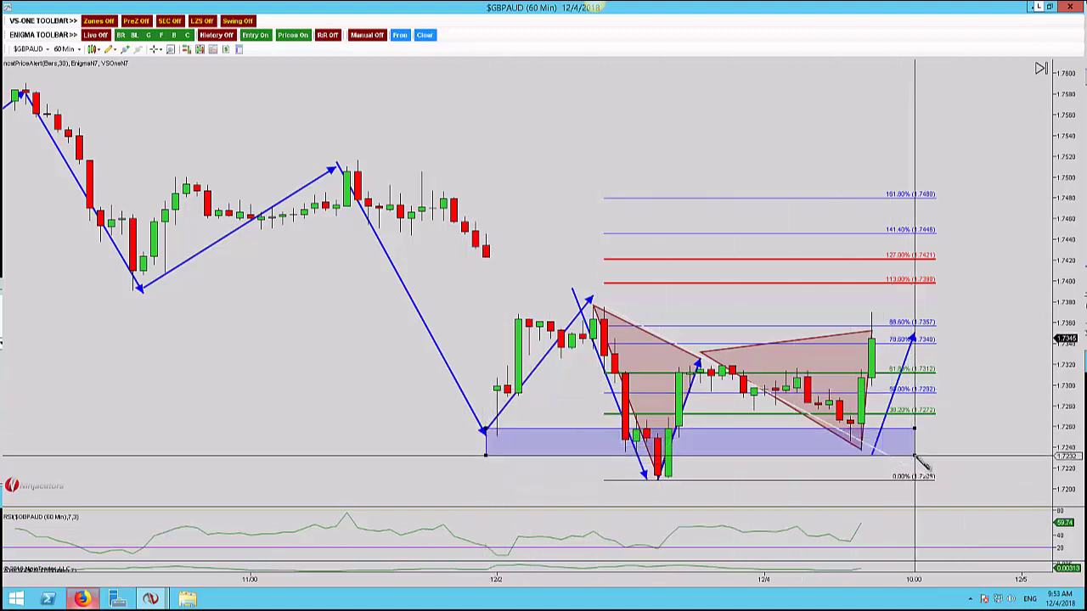
key(Escape)
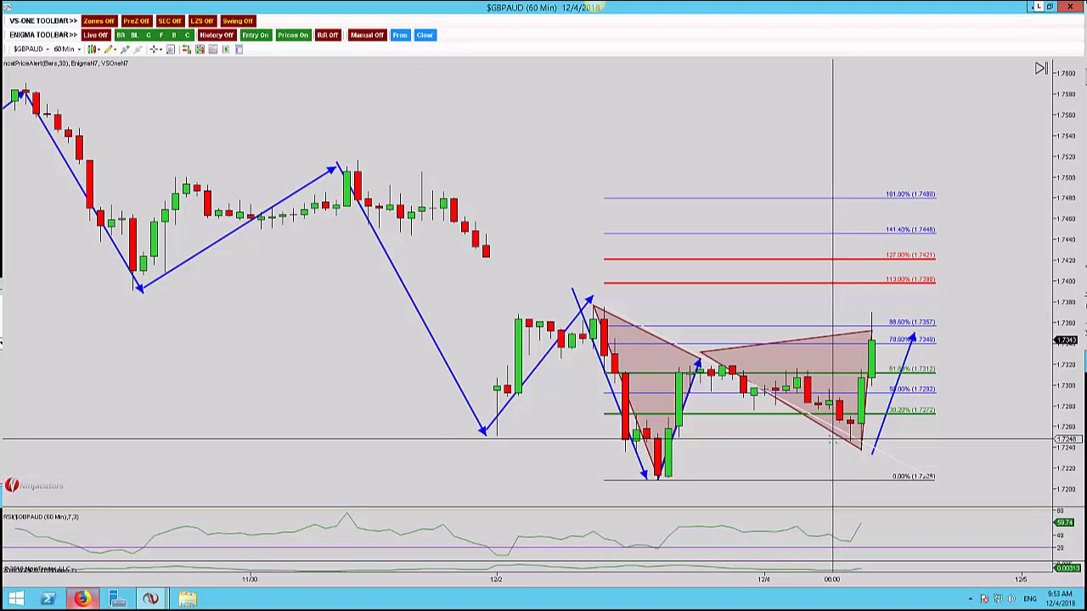
Switch the chart to 15-minute bars and bring the latest candles and the space after them into view.
text(15)
key(Return)
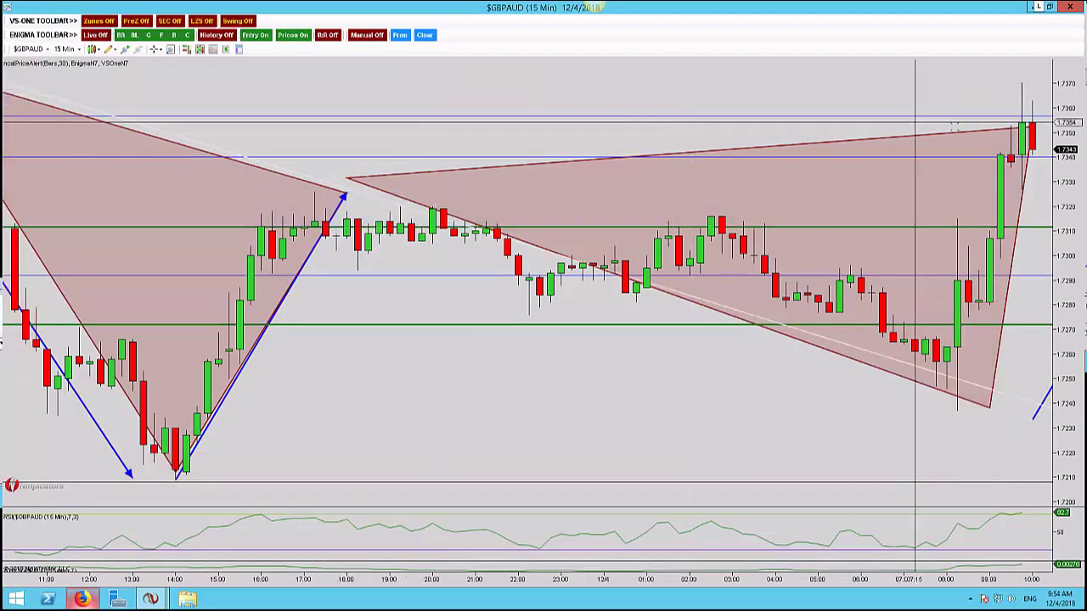
drag(910, 116, 820, 110)
scroll(857, 111, down, 2)
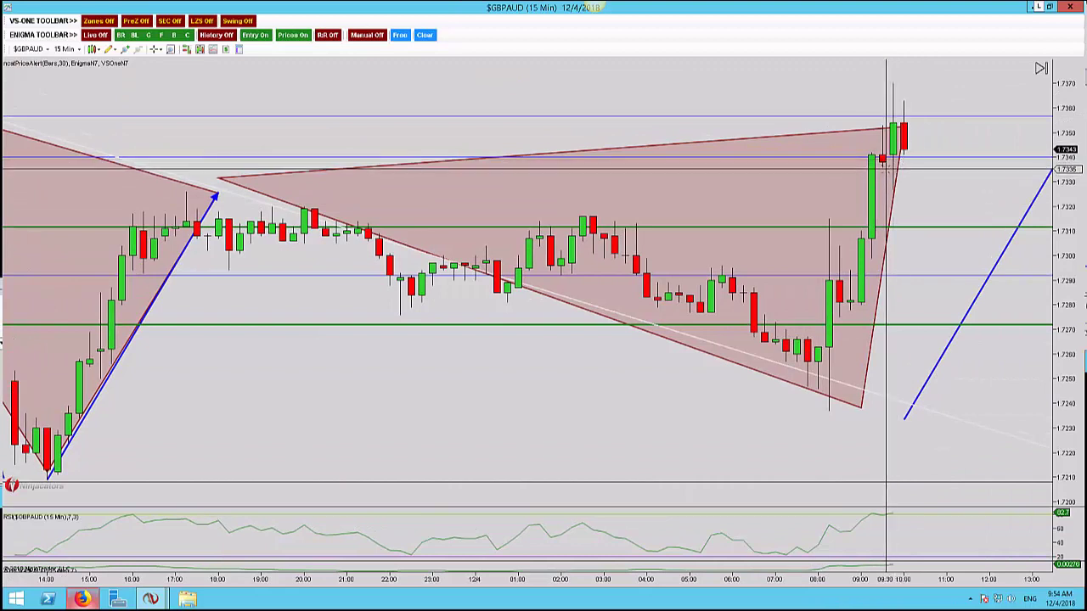
Highlight the latest 15-minute candles around 1.7350 with trial rectangles, deleting each one.
drag(861, 114, 894, 180)
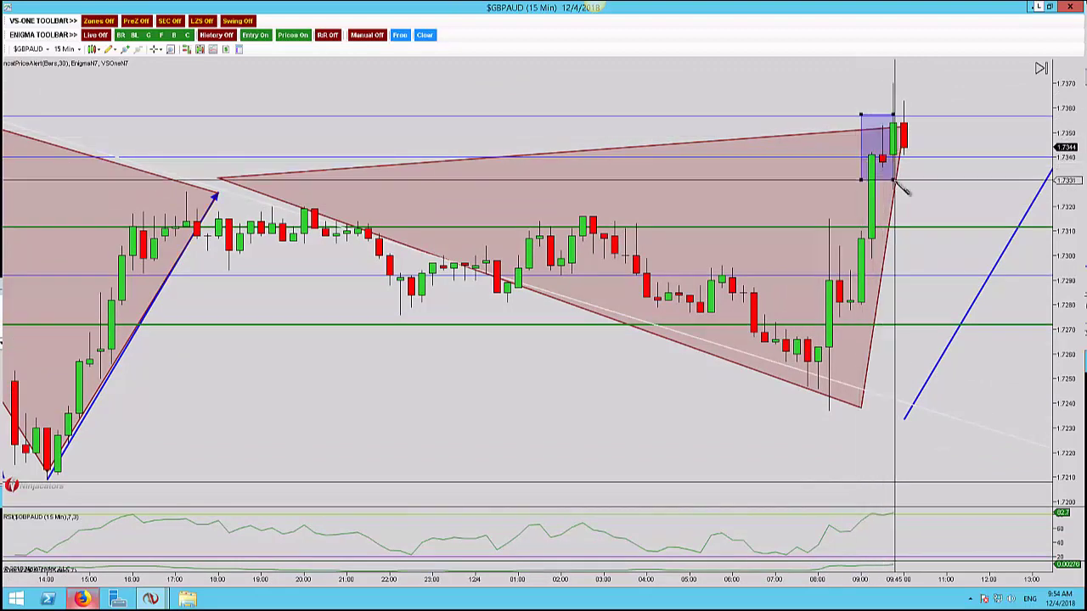
key(Delete)
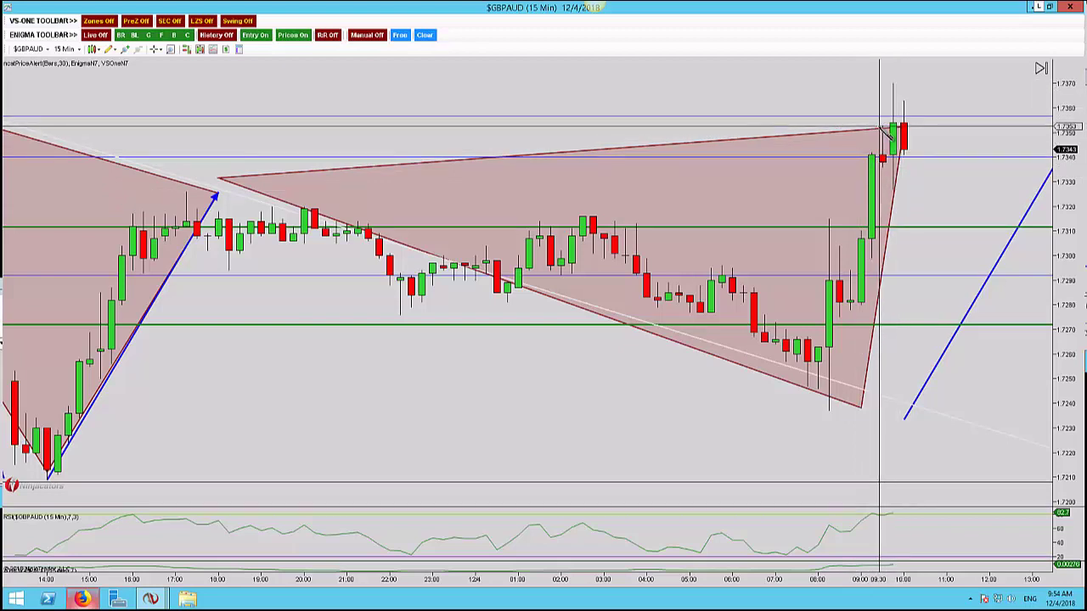
drag(869, 87, 925, 126)
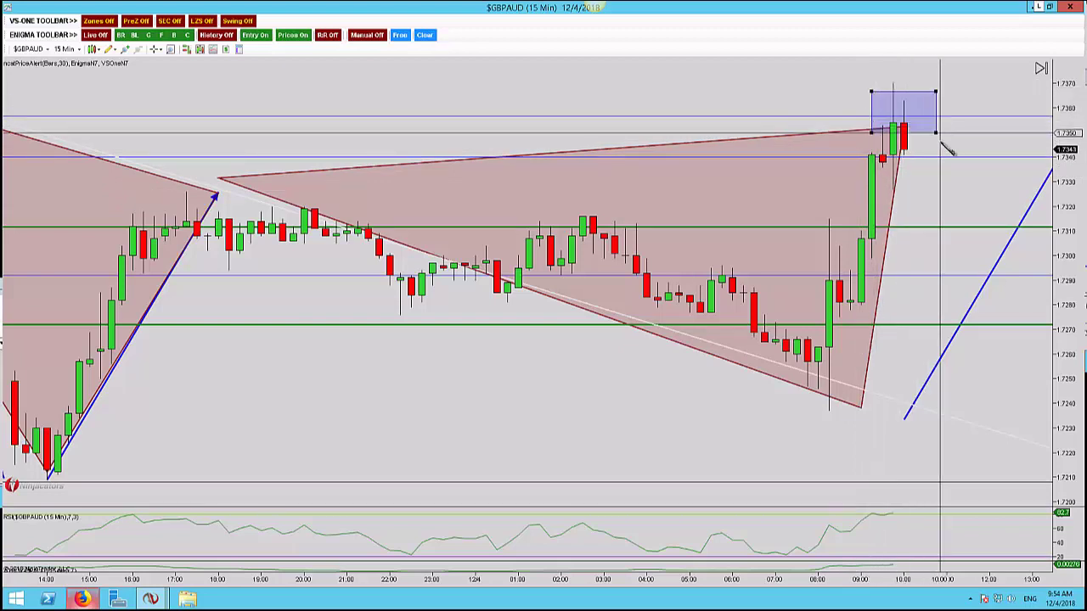
key(Delete)
Display the open position with its stop and target orders on the 15-minute chart, and delete the Fibonacci levels.
key(ctrl+Down)
key(ctrl+Down)
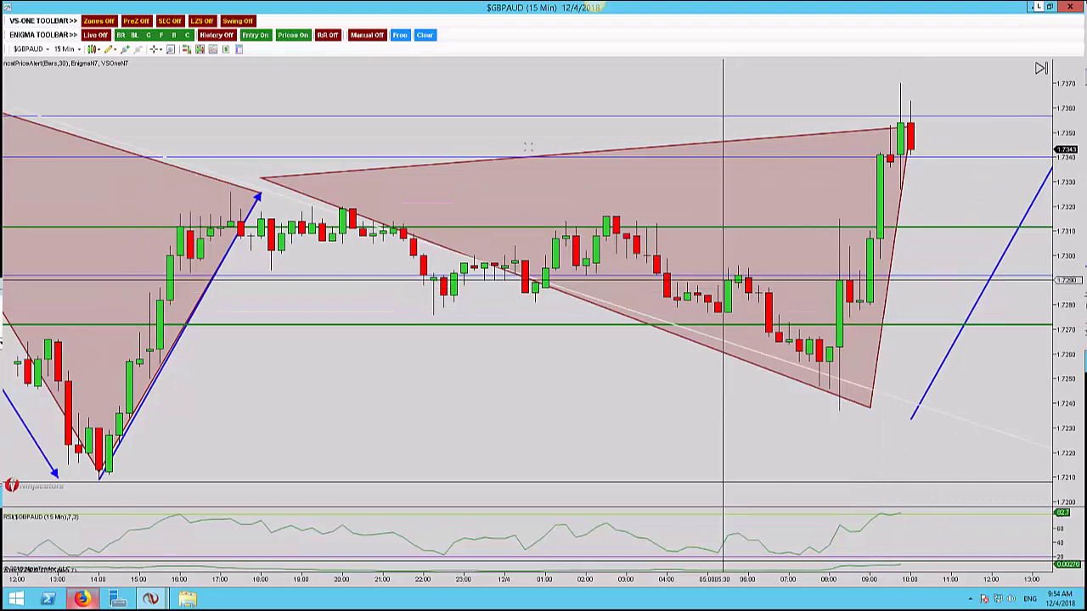
key(ctrl+Down)
click(188, 50)
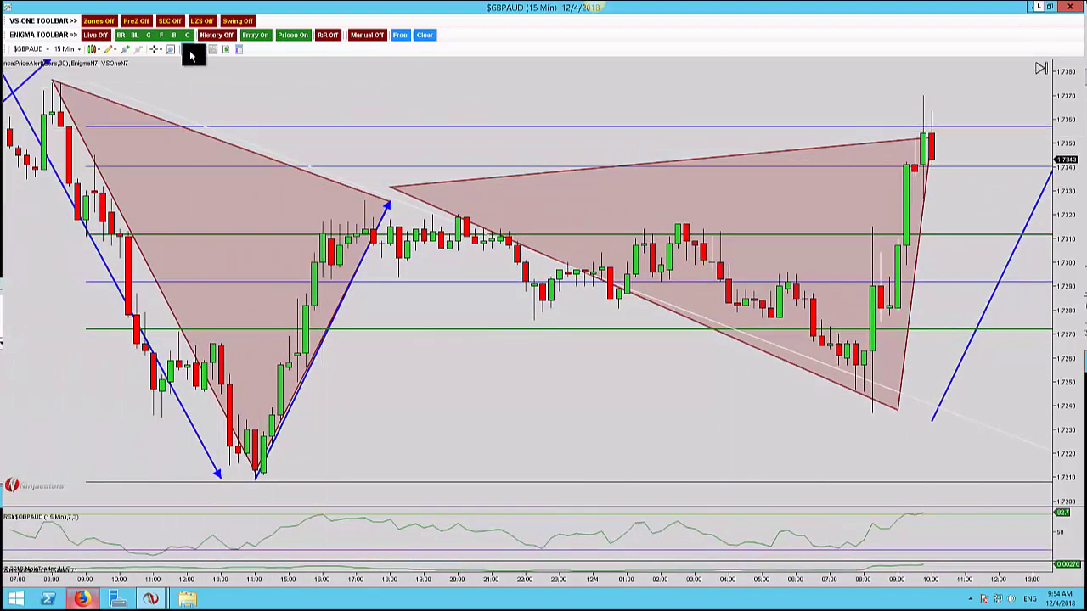
key(ctrl+Down)
key(ctrl+Down)
key(ctrl+Down)
key(ctrl+Down)
key(ctrl+Down)
key(ctrl+Down)
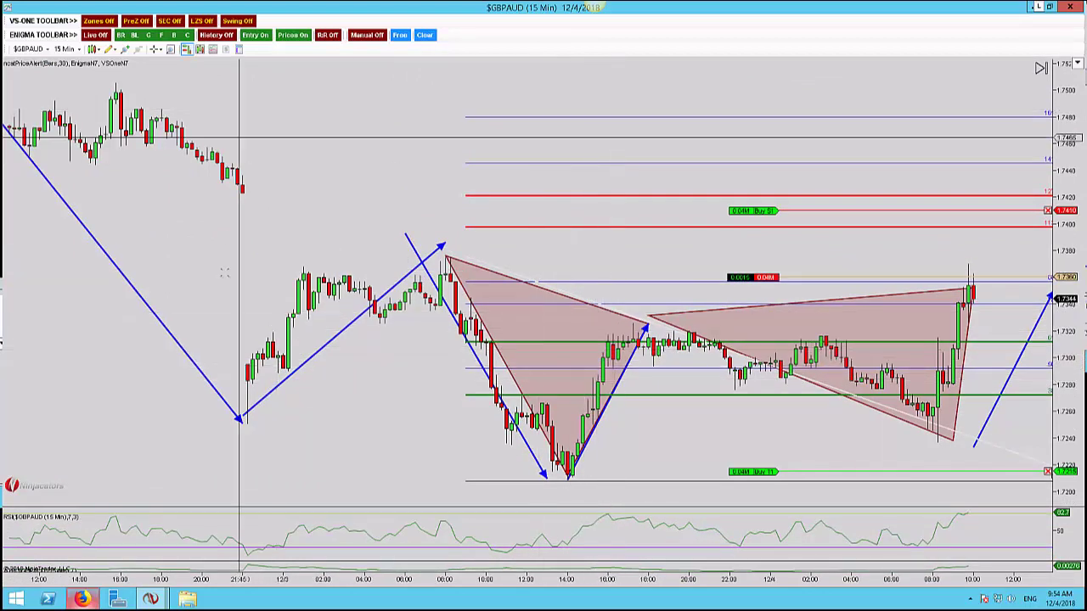
scroll(961, 453, down, 3)
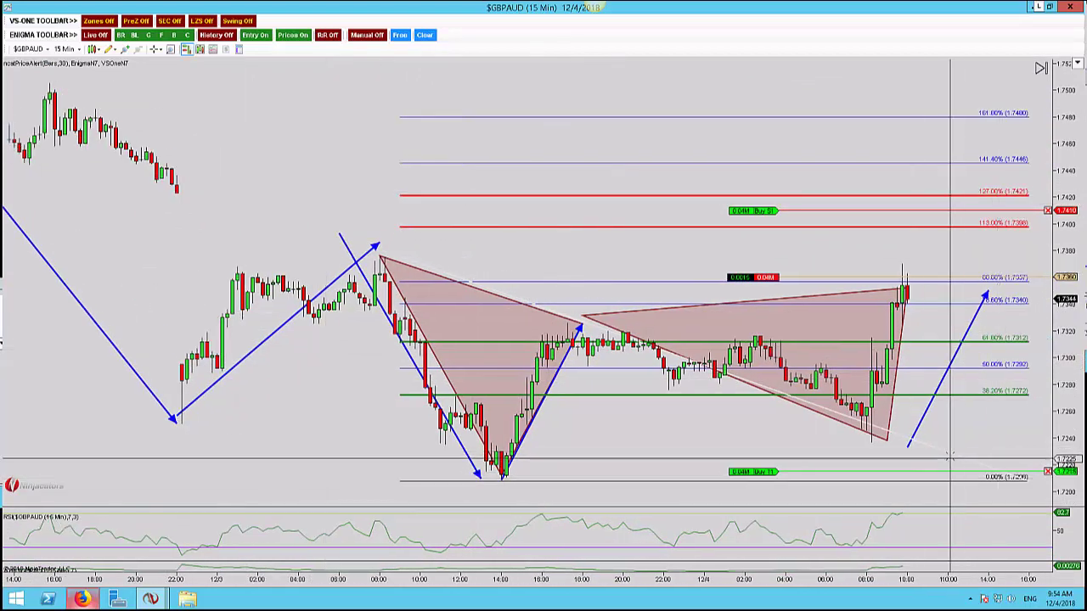
key(Delete)
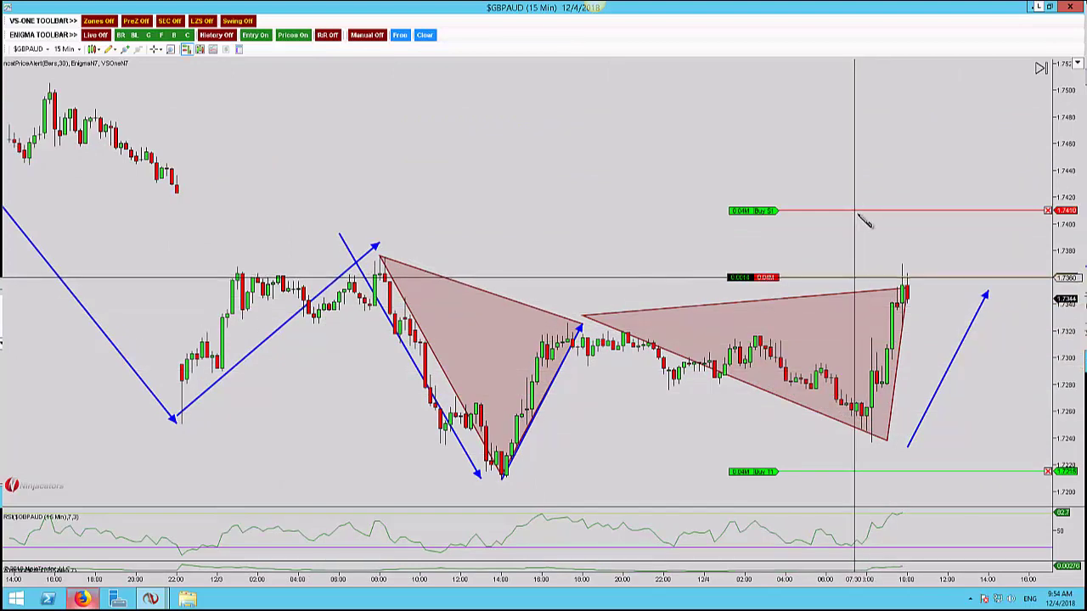
Measure the distance between the entry and stop lines, and box the 12/3 highs between about 1.7360 and 1.7380, extending into early 12/4.
click(856, 210)
click(1008, 185)
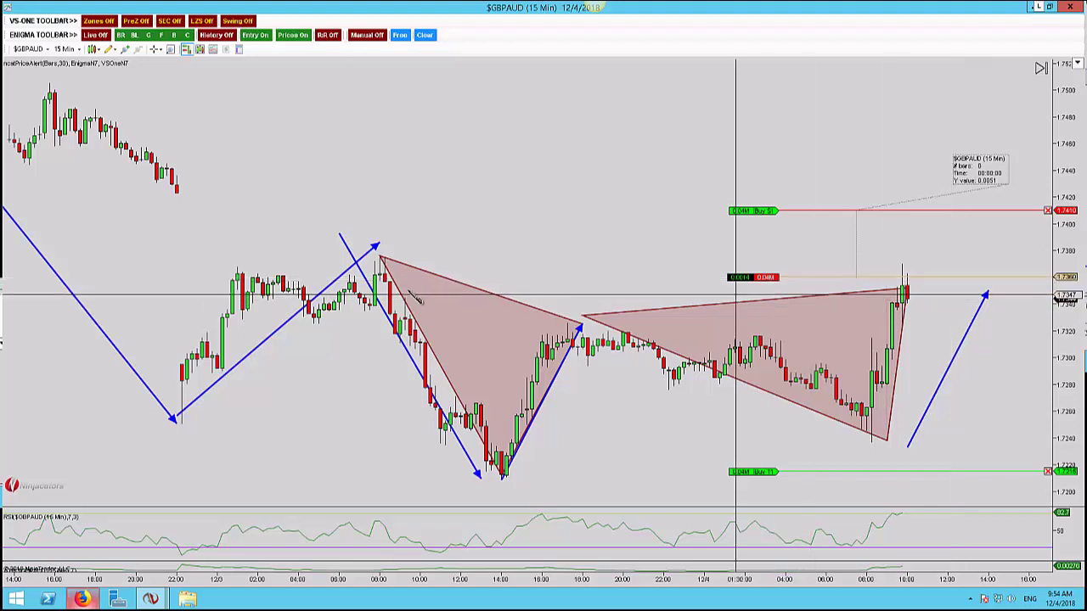
drag(226, 252, 475, 286)
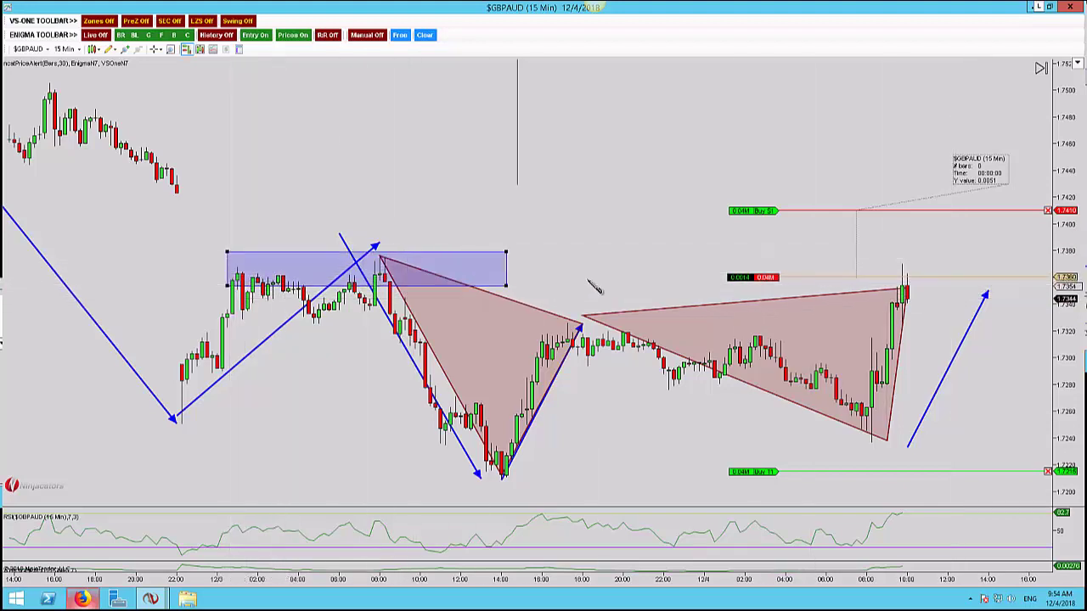
drag(586, 287, 735, 284)
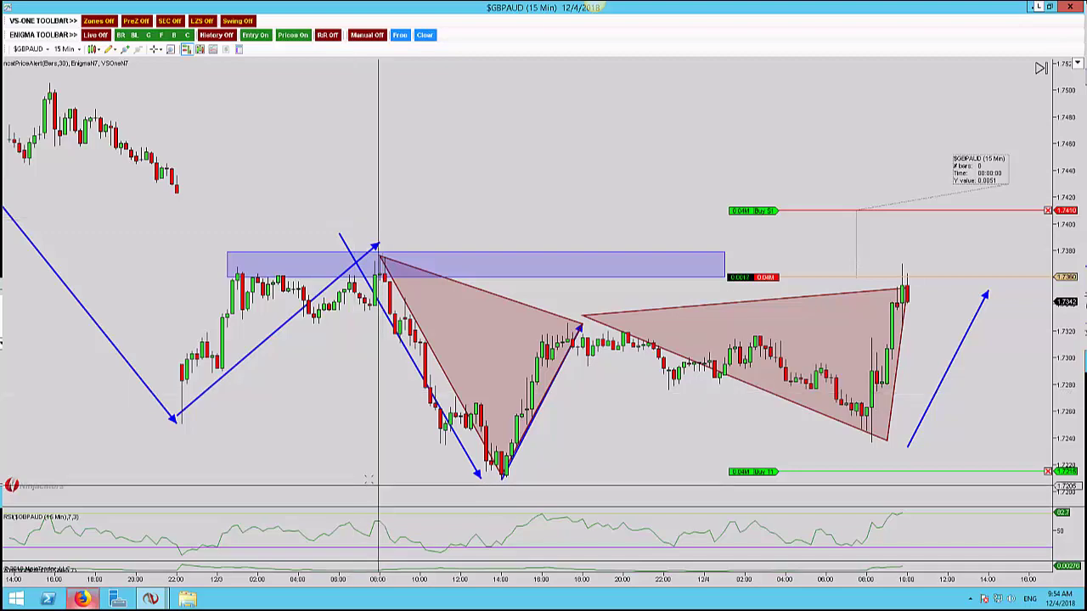
Switch the chart to 240-minute bars and hide the zones around the latest candles.
text(60)
key(Return)
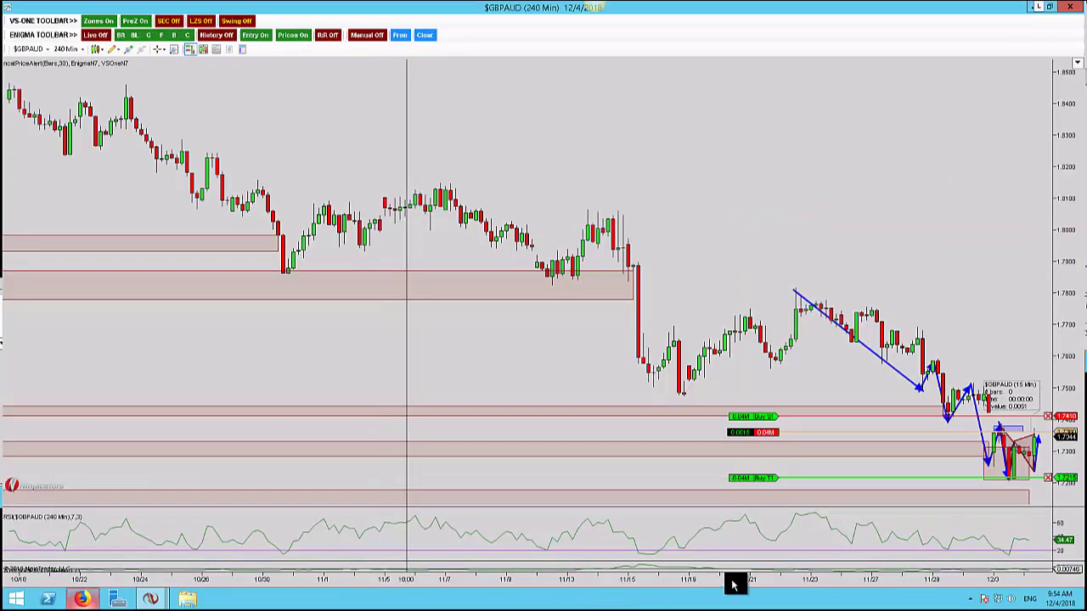
scroll(735, 584, up, 6)
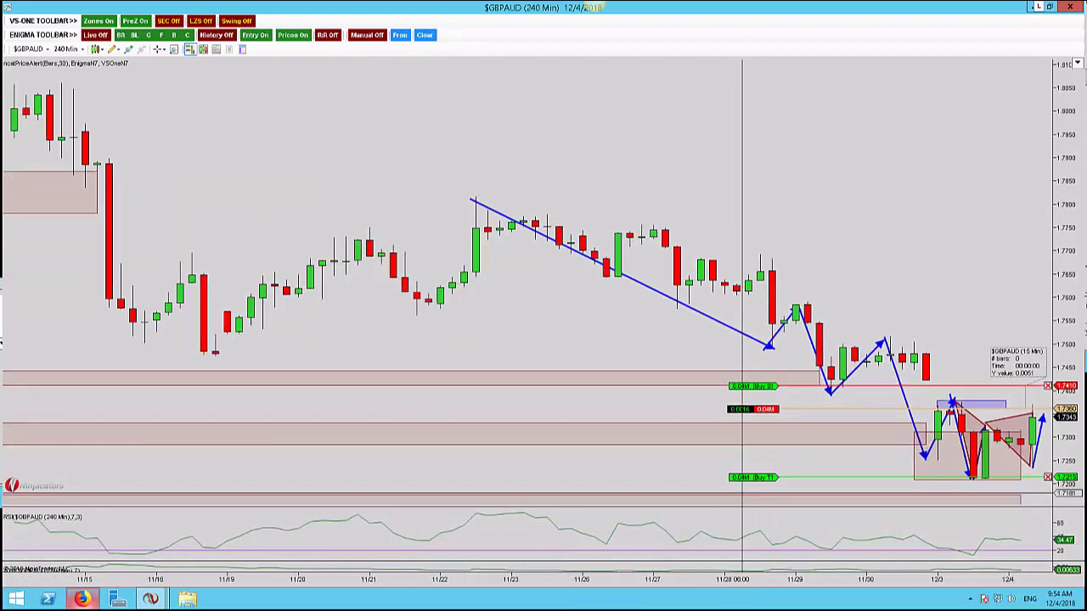
scroll(743, 579, up, 3)
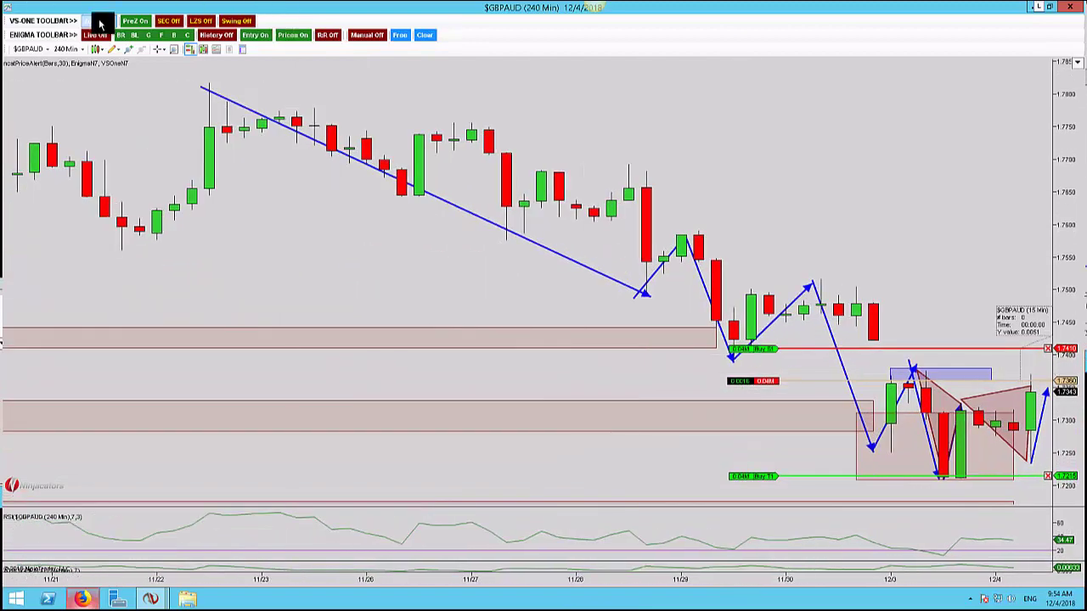
click(98, 23)
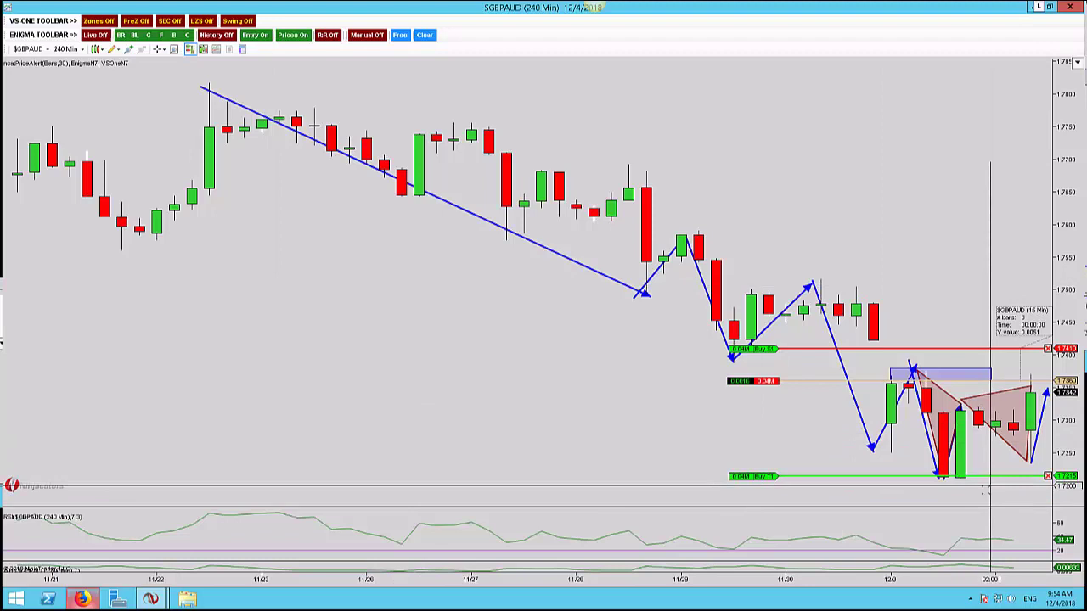
Draw a trial arrow sloping down past the latest 240-minute bar to about 1.7198, and delete it.
drag(733, 409, 1043, 488)
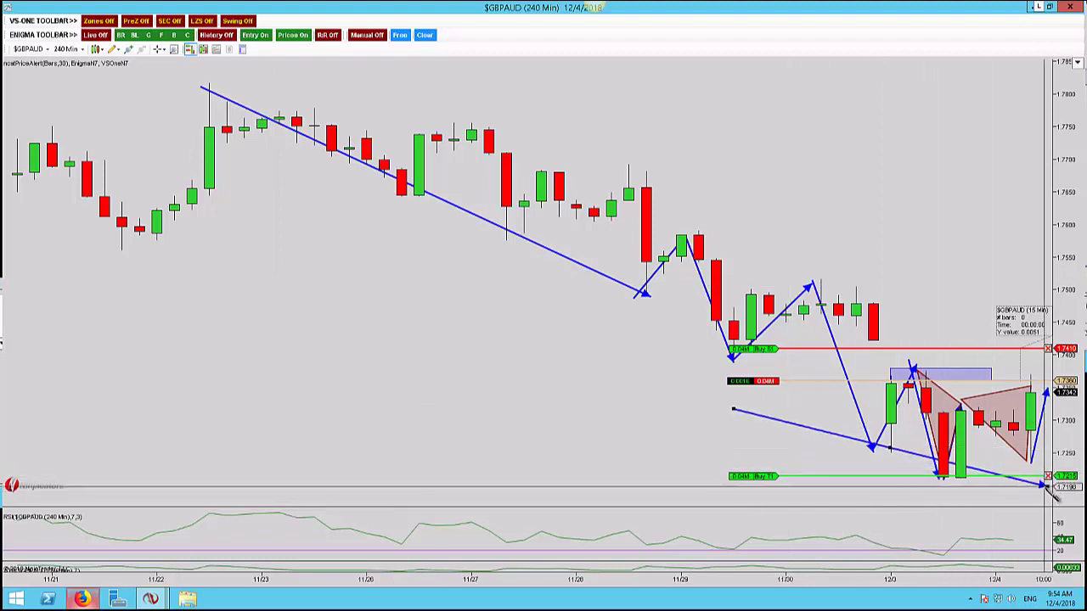
key(Delete)
drag(971, 243, 883, 204)
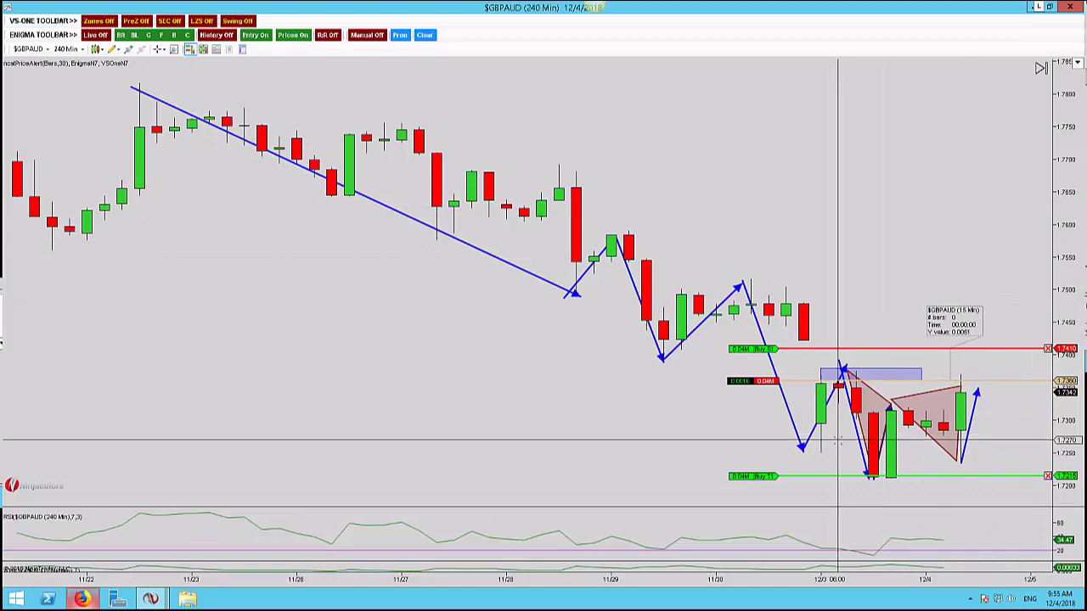
Switch the chart to 60-minute bars and turn off the PreZ zones.
text(60)
key(Return)
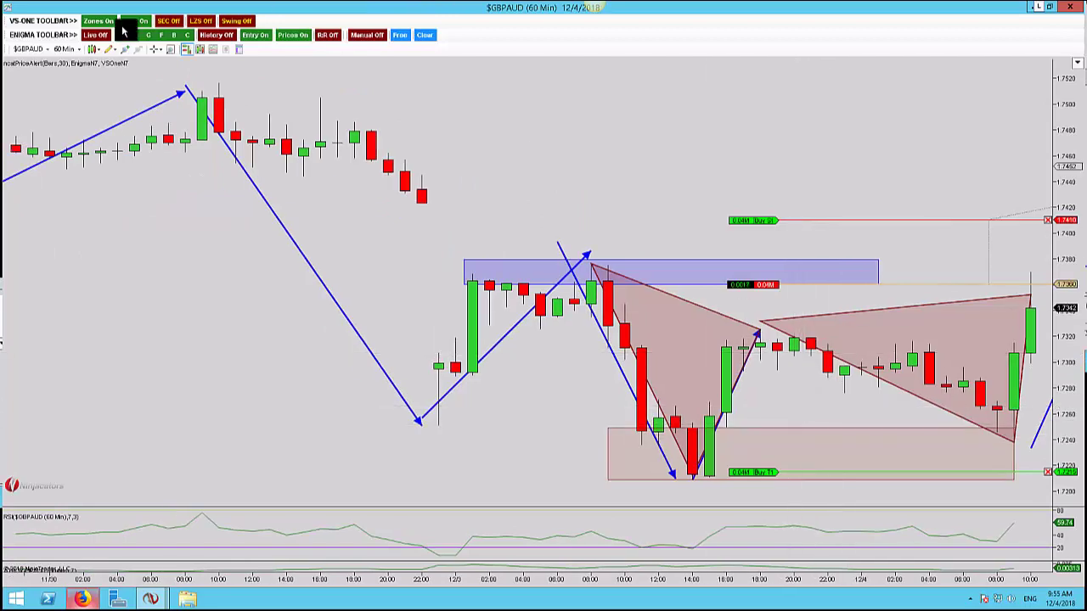
click(134, 24)
drag(650, 102, 527, 95)
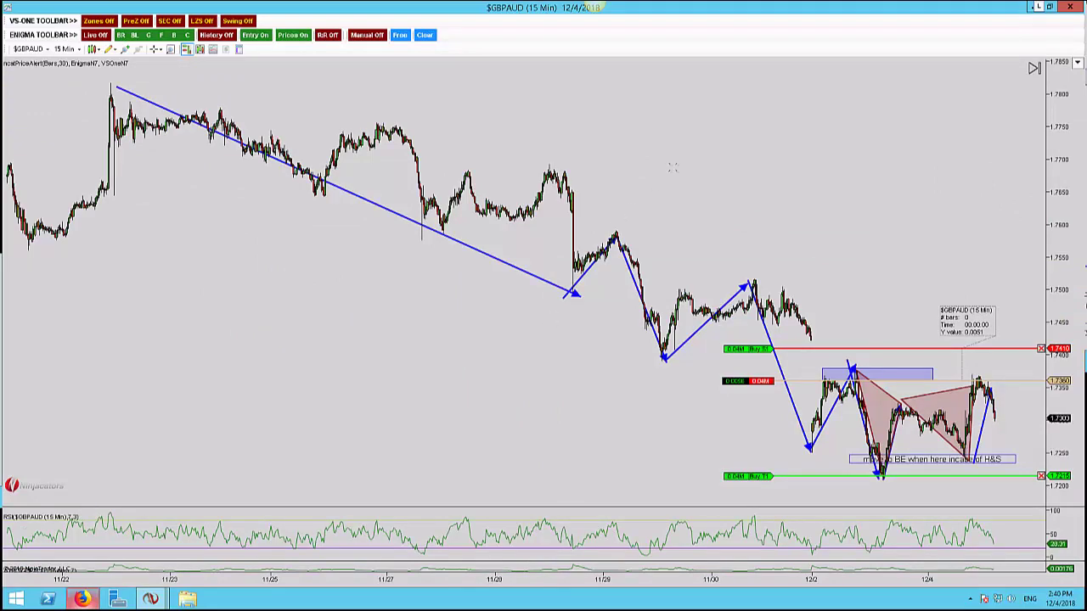
Trace the 12/4 rise on the 15-minute chart with an arrow from the low near 1.7240 to the high near 1.7370.
key(ctrl+Up)
key(ctrl+Up)
key(ctrl+Up)
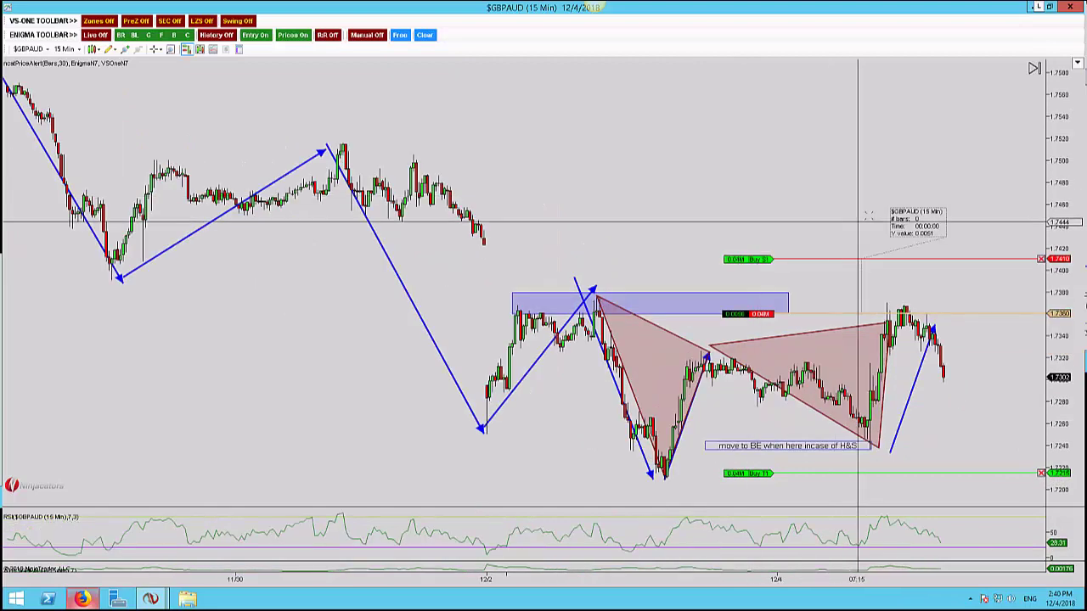
scroll(868, 214, up, 2)
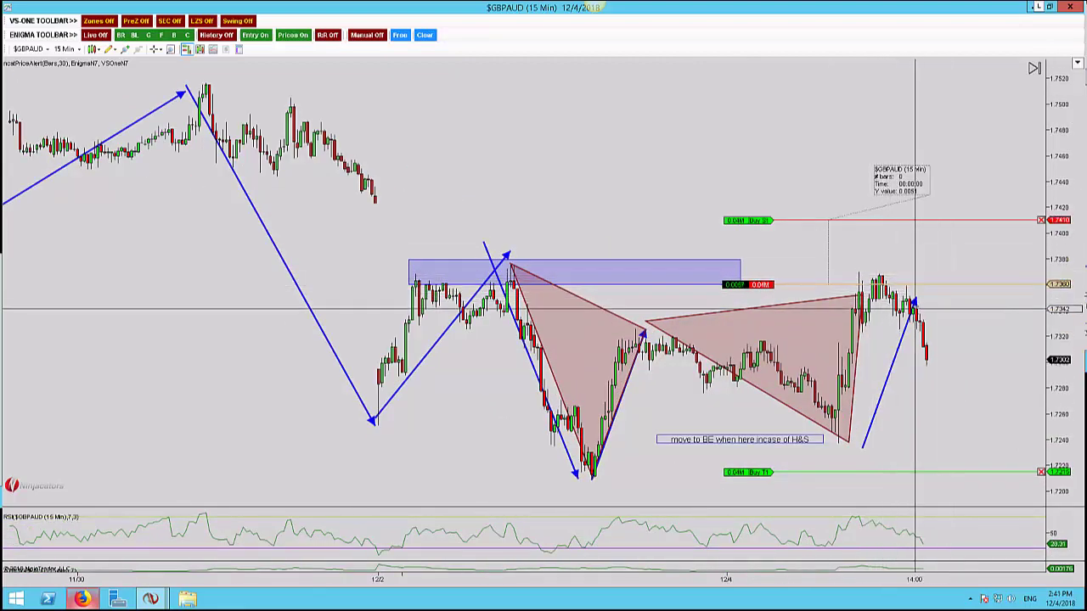
scroll(915, 310, up, 4)
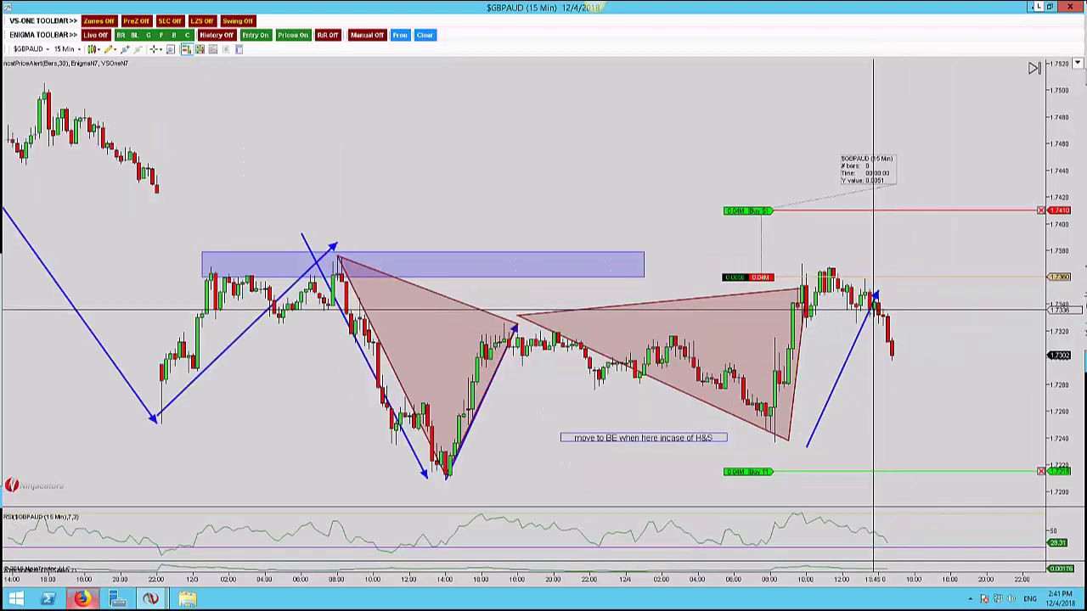
scroll(845, 292, up, 1)
drag(893, 261, 820, 284)
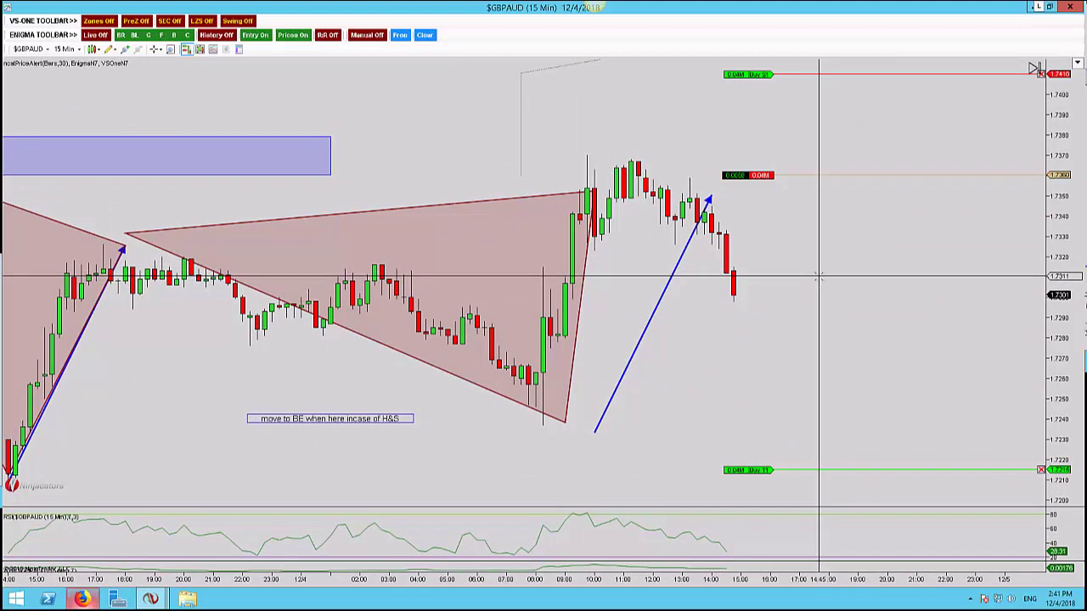
drag(538, 413, 580, 160)
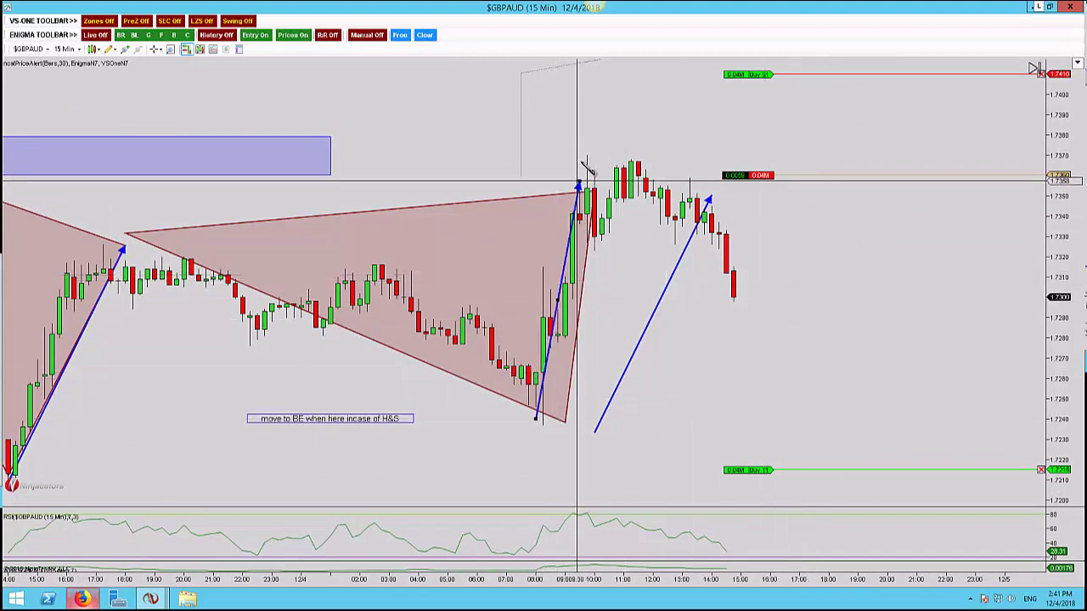
Trace the swings after the 12/4 peak with arrows down to the latest candles, and draw a neckline arrow under their lows.
click(601, 245)
click(596, 245)
mouse_move(613, 180)
mouse_down()
mouse_move(629, 165)
mouse_move(676, 243)
mouse_move(686, 183)
mouse_move(731, 282)
mouse_up()
drag(588, 244, 783, 231)
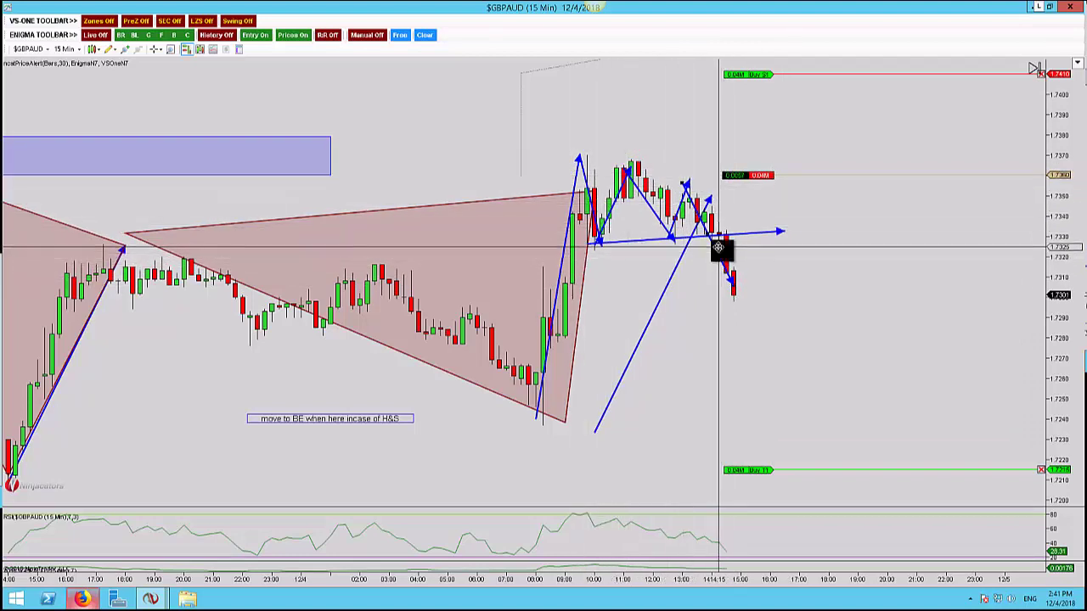
Delete the neckline, the swing arrows after the peak and the older rising arrow, keeping only the arrow along the 12/4 rise.
click(695, 236)
key(Delete)
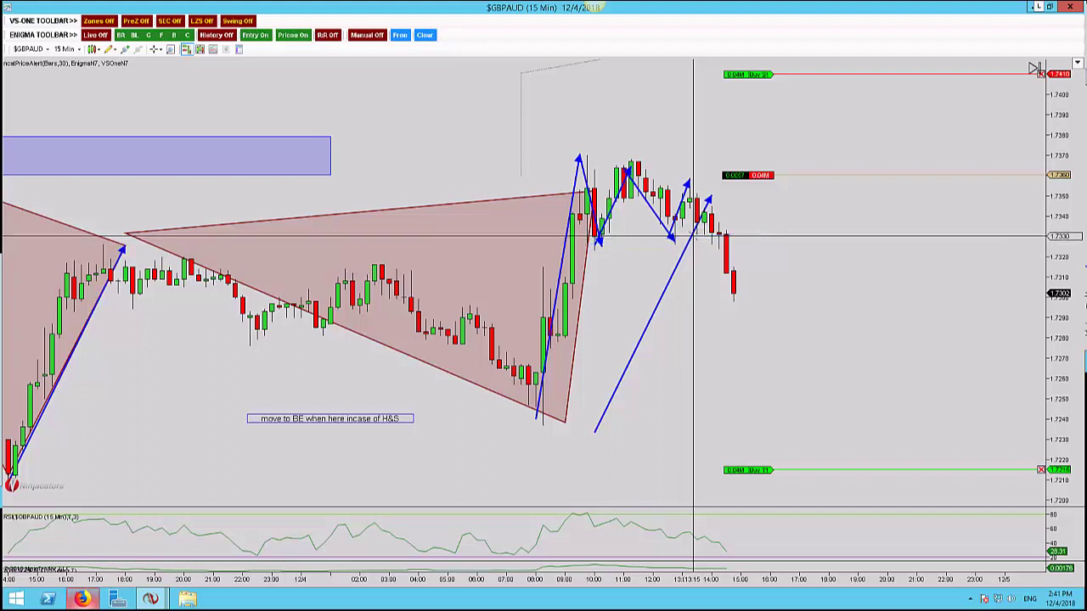
key(Delete)
click(678, 213)
key(Delete)
click(659, 221)
key(Delete)
click(586, 185)
key(Delete)
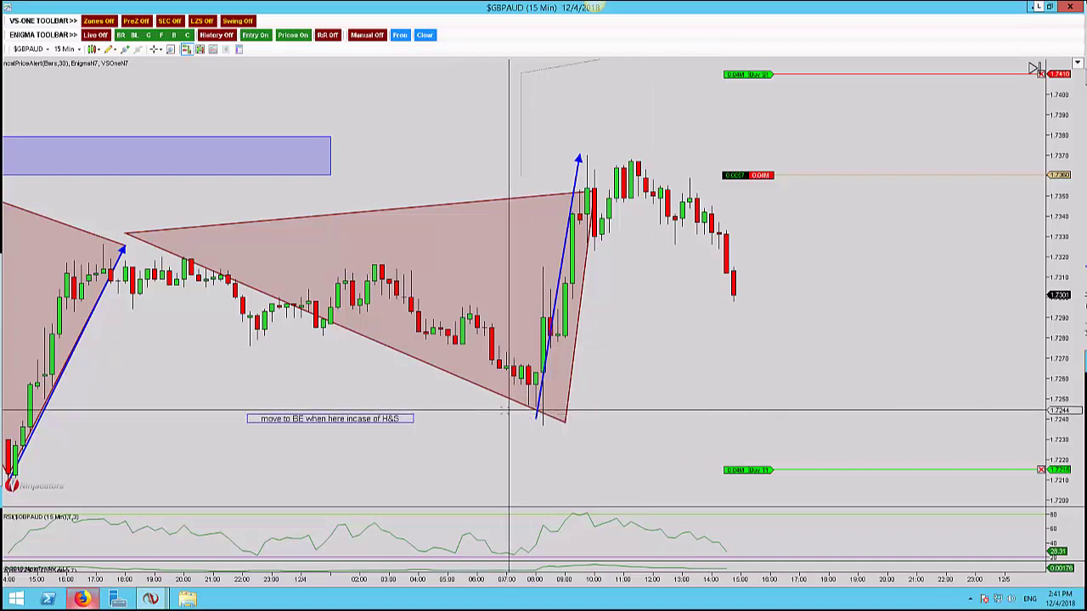
Box the 12/4 low between about 1.7226 and 1.7260, and move the "move to BE when here incase of H&S" note beneath the box.
click(513, 382)
click(623, 447)
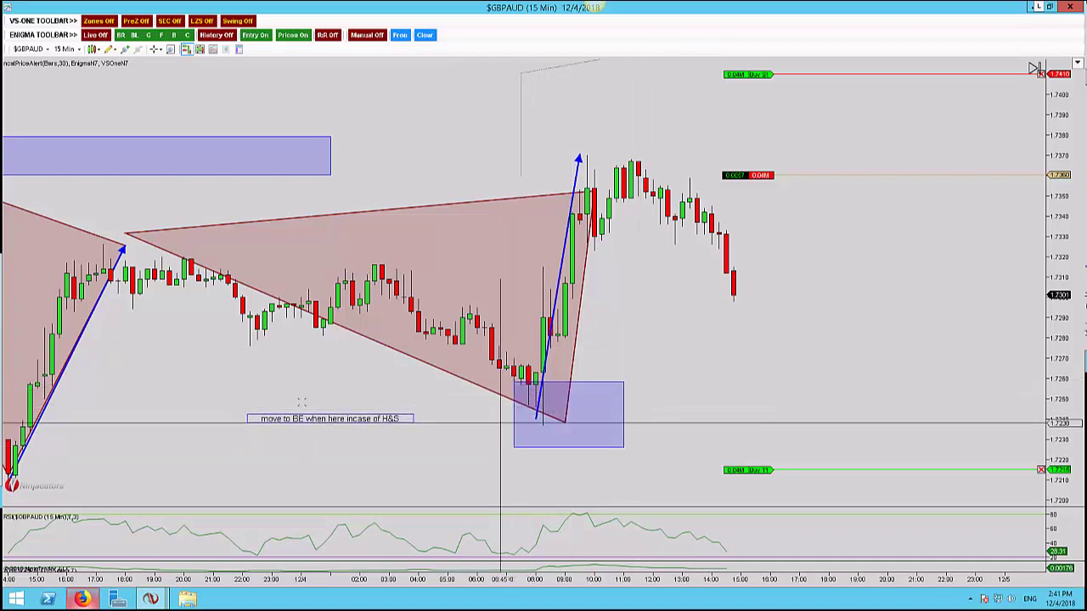
drag(311, 418, 586, 460)
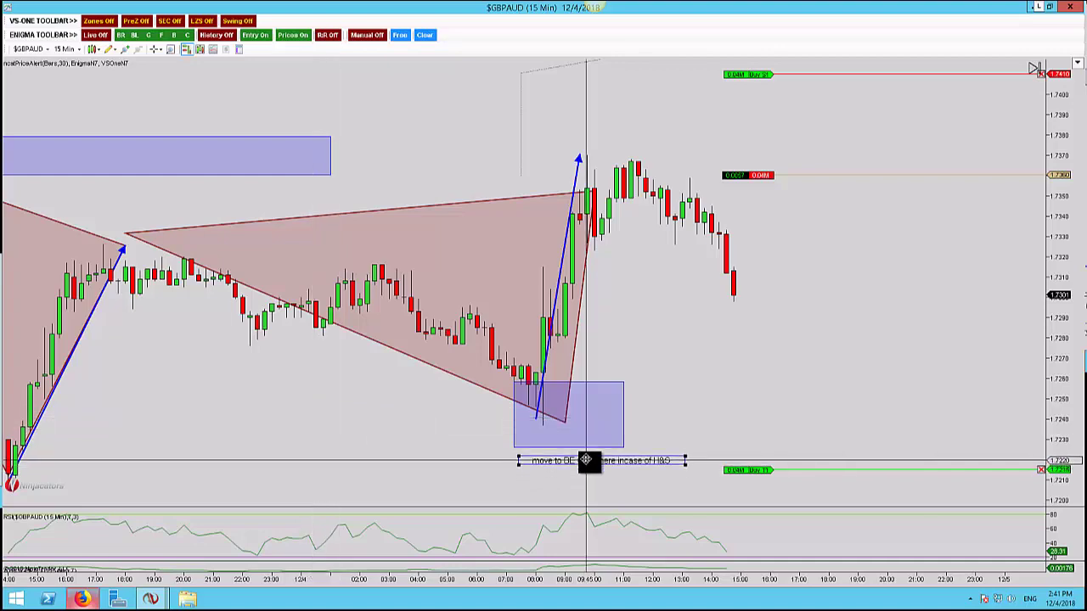
key(ctrl+Down)
key(ctrl+Down)
key(ctrl+Down)
key(ctrl+Down)
key(ctrl+Down)
key(ctrl+Down)
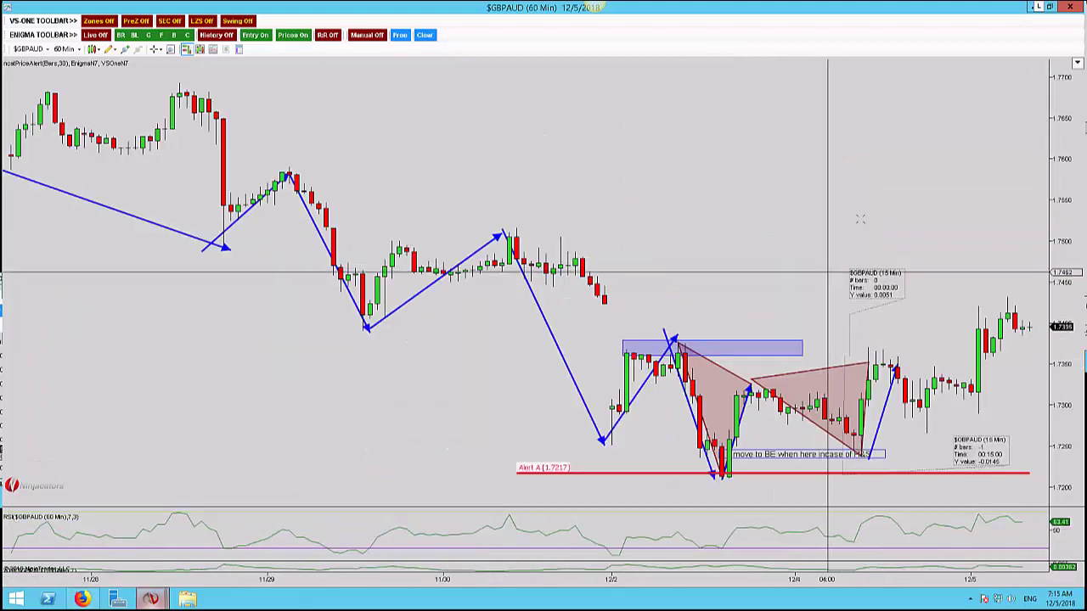
Trace the 12/4 decline on the 60-minute chart with a trial arrow and measure the same move with the ruler, removing both.
key(ctrl+Up)
key(ctrl+Up)
key(ctrl+Up)
key(ctrl+Up)
key(ctrl+Up)
scroll(857, 244, up, 4)
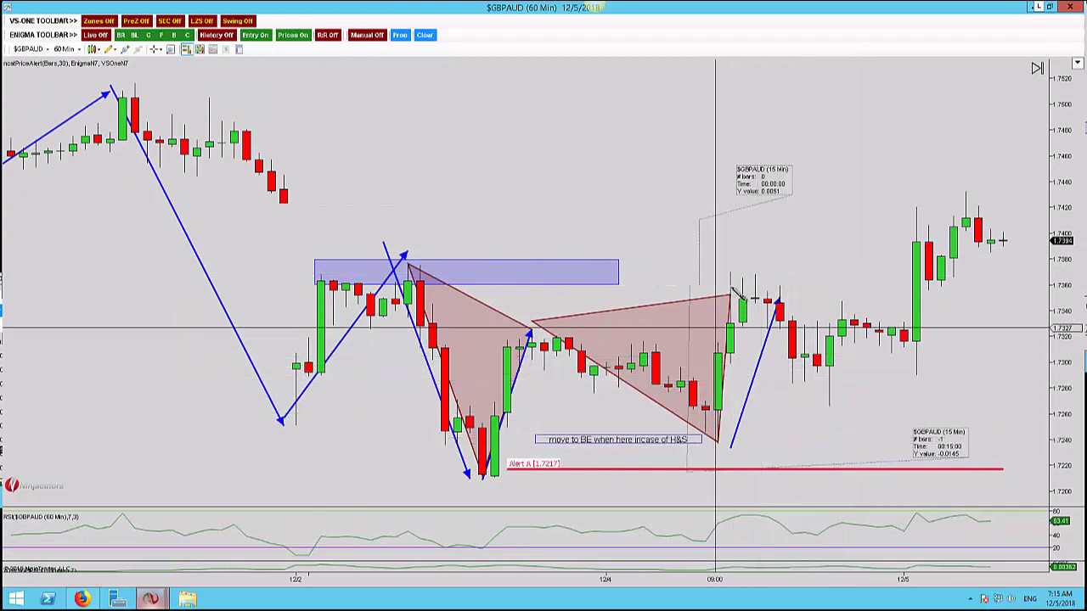
drag(730, 281, 822, 405)
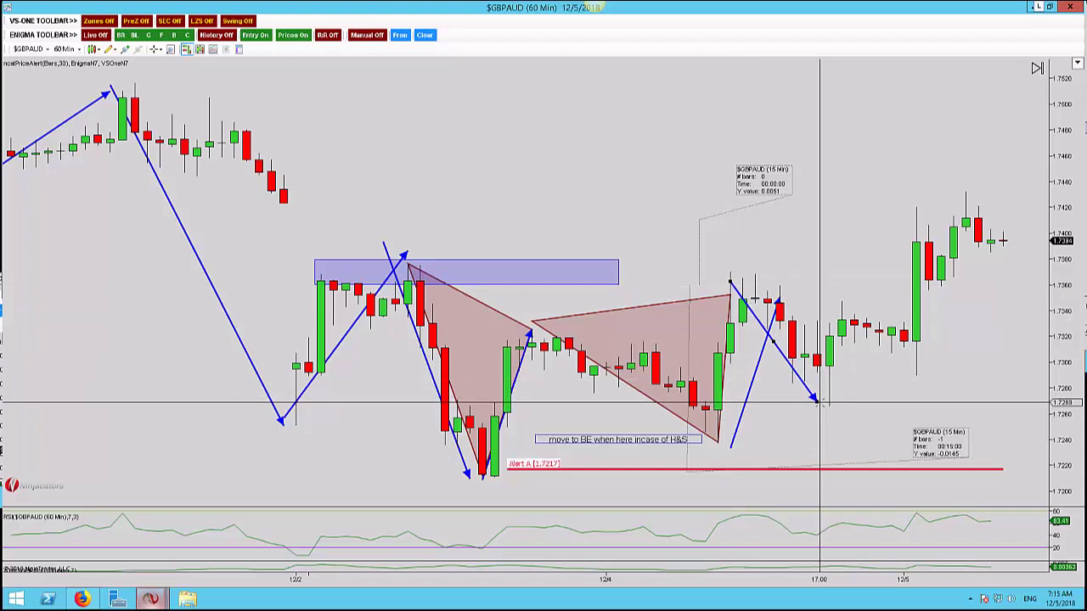
middle_click(742, 287)
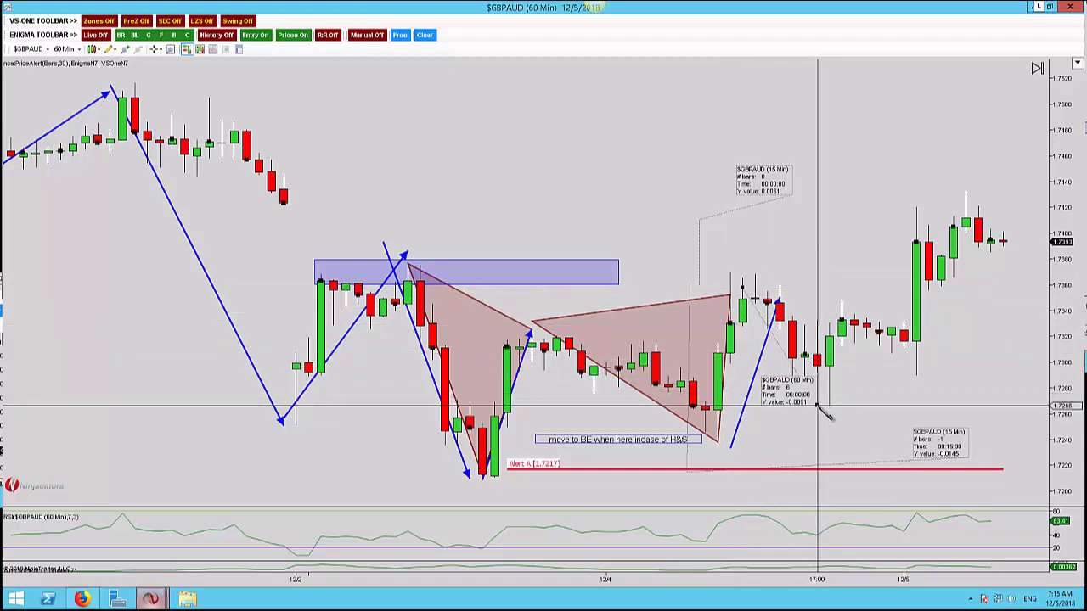
key(Escape)
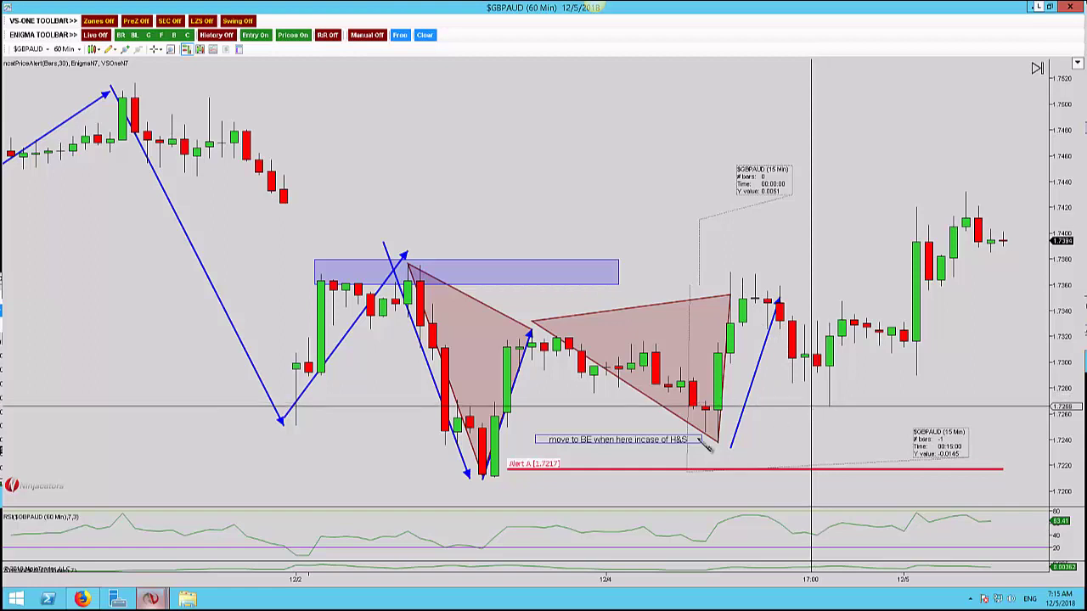
Try a Fibonacci retracement from the 12/3 low to the 12/4 highs near 1.7367, and delete it.
click(507, 481)
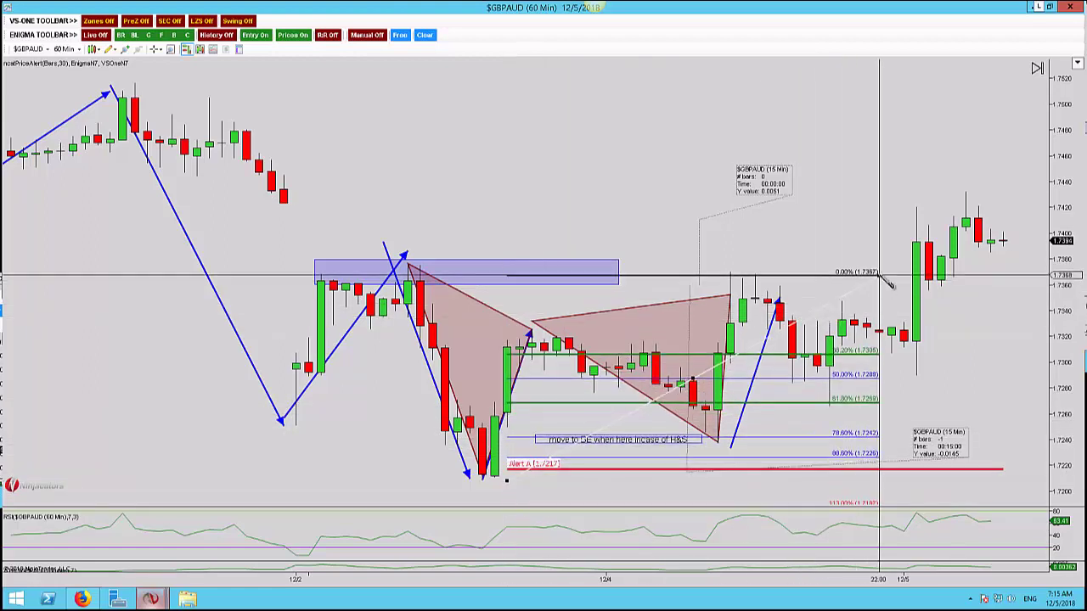
click(878, 272)
key(Delete)
Draw a descending arrow across the 12/3 and 12/4 highs, from about 1.7400 down to about 1.7325 at 12/5.
key(ctrl+Down)
key(ctrl+Down)
key(ctrl+Down)
key(ctrl+Down)
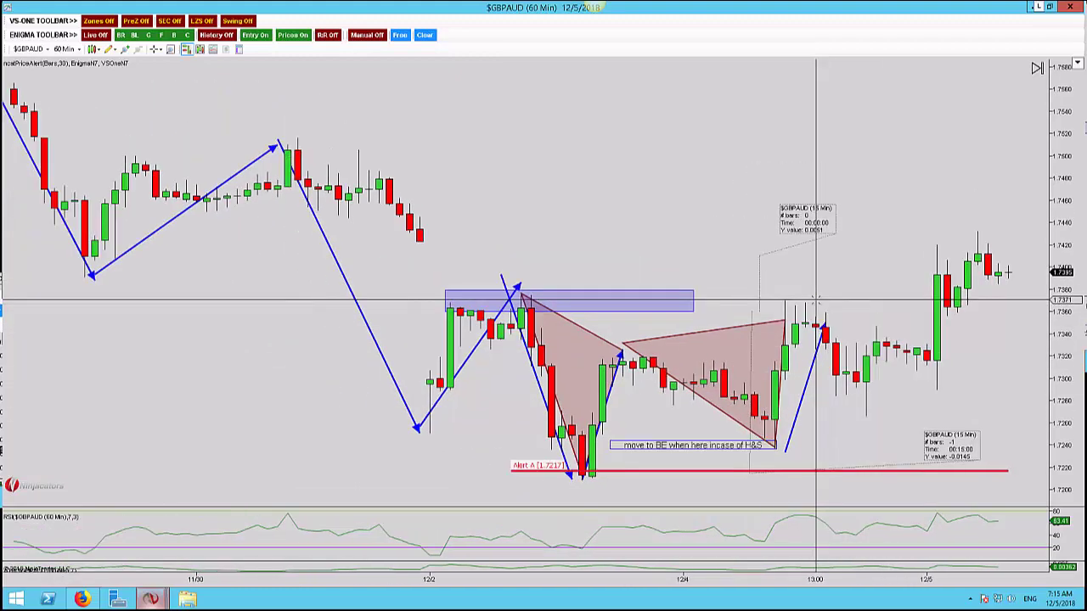
scroll(816, 301, down, 5)
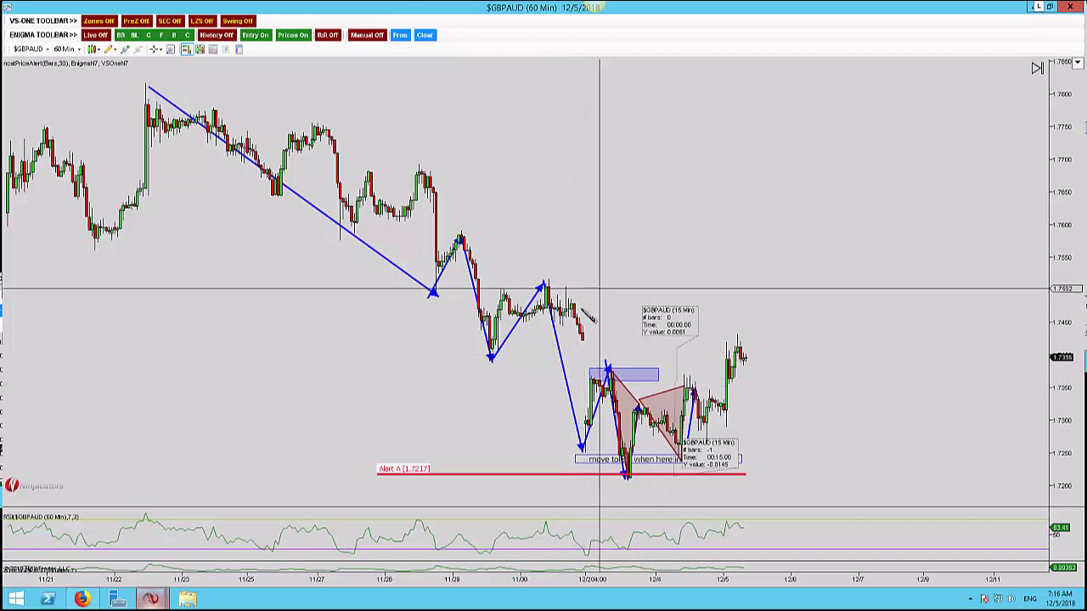
click(584, 355)
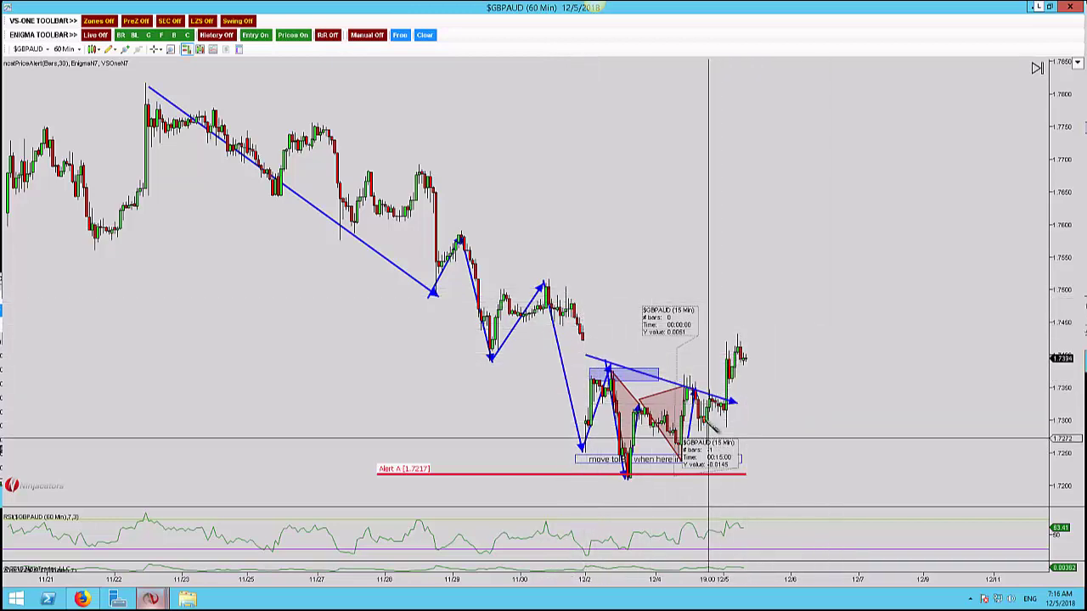
key(Escape)
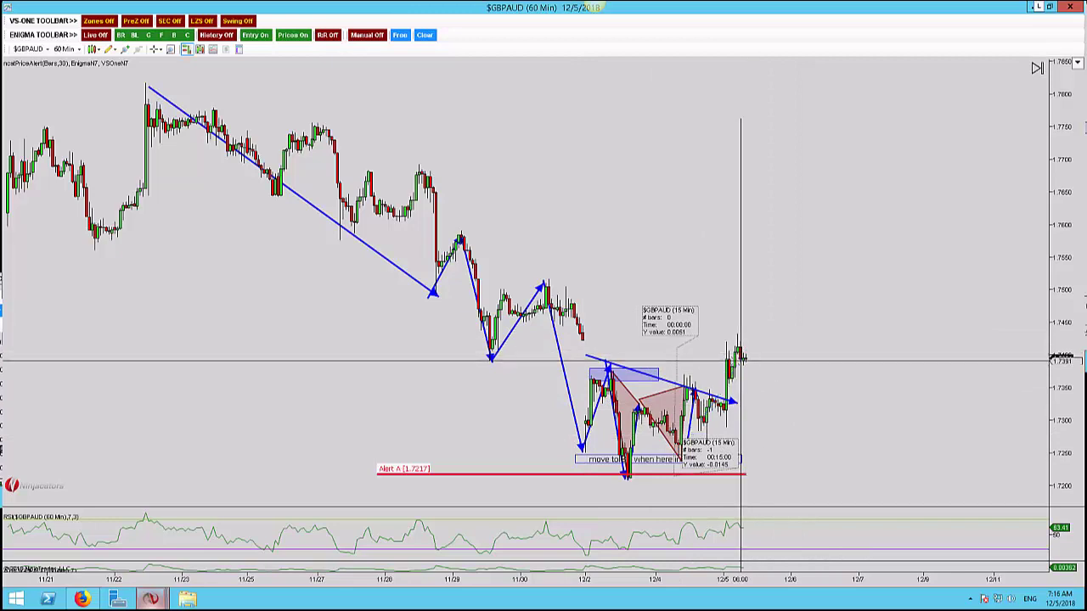
Box the price area between about 1.7520 and 1.7375 from 11/29 past the latest bar with a trial rectangle, and remove it.
drag(481, 276, 762, 370)
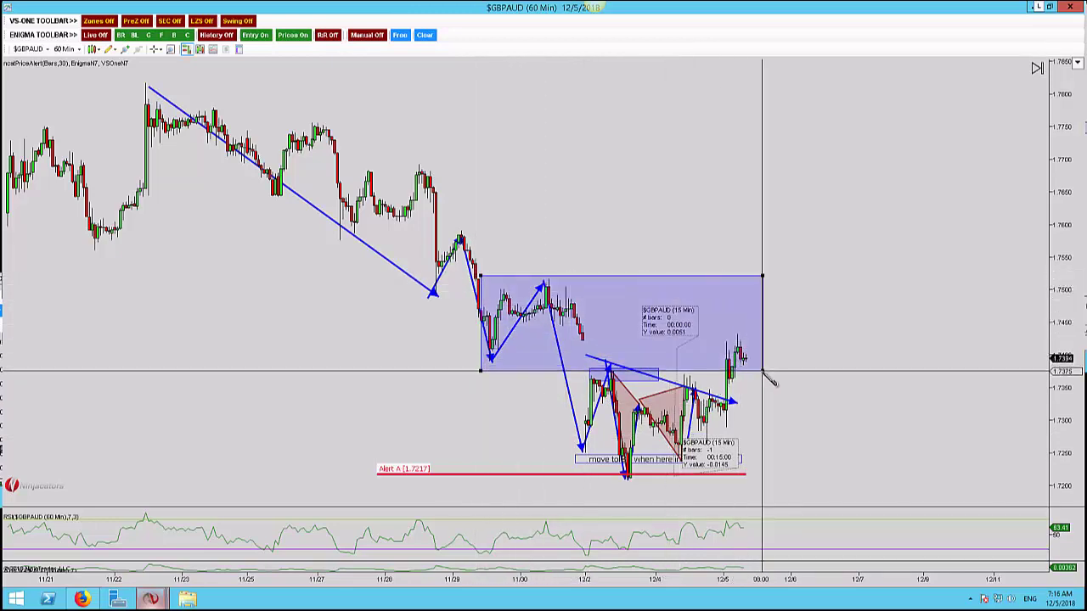
key(Escape)
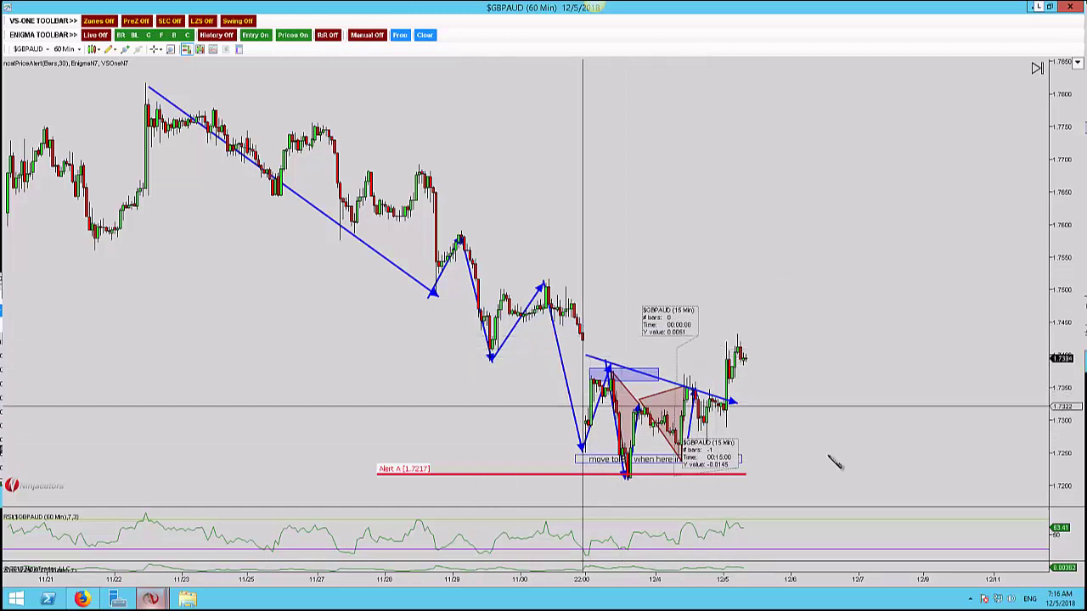
drag(812, 373, 905, 374)
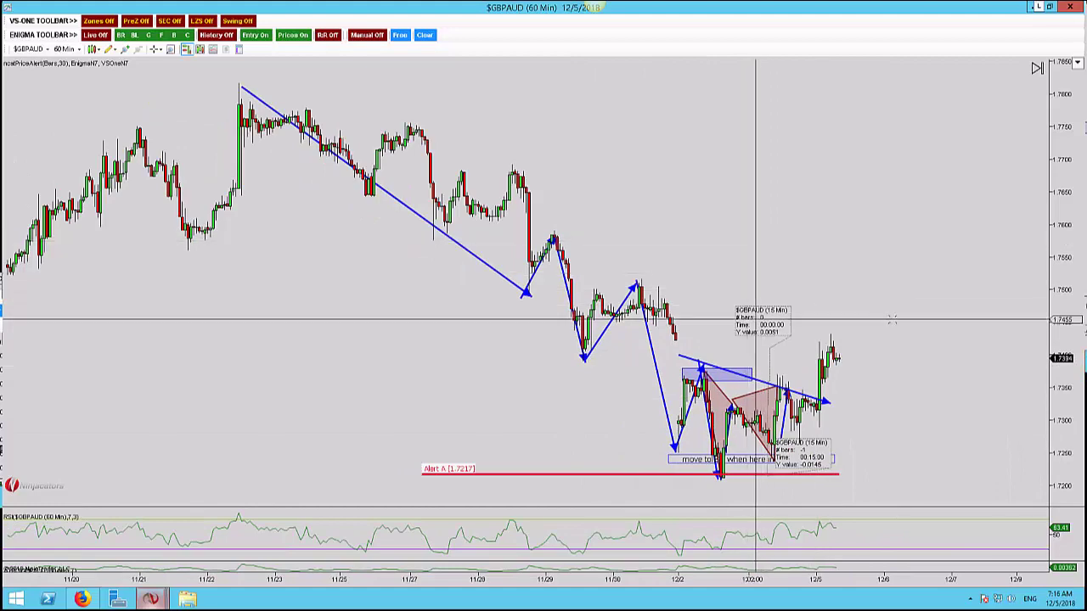
drag(824, 265, 874, 273)
scroll(840, 280, up, 5)
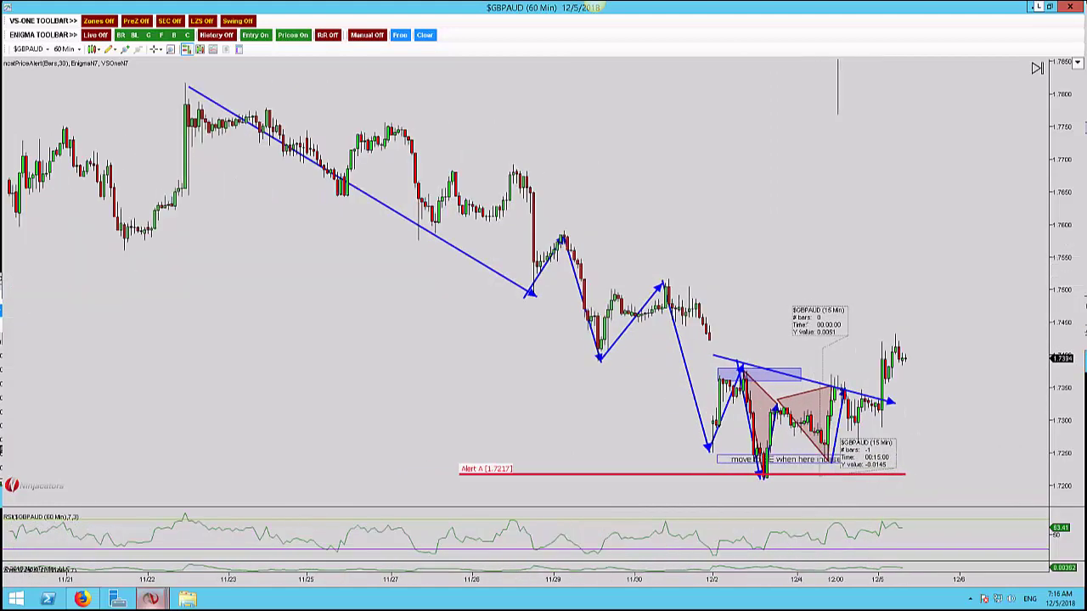
drag(792, 376, 807, 342)
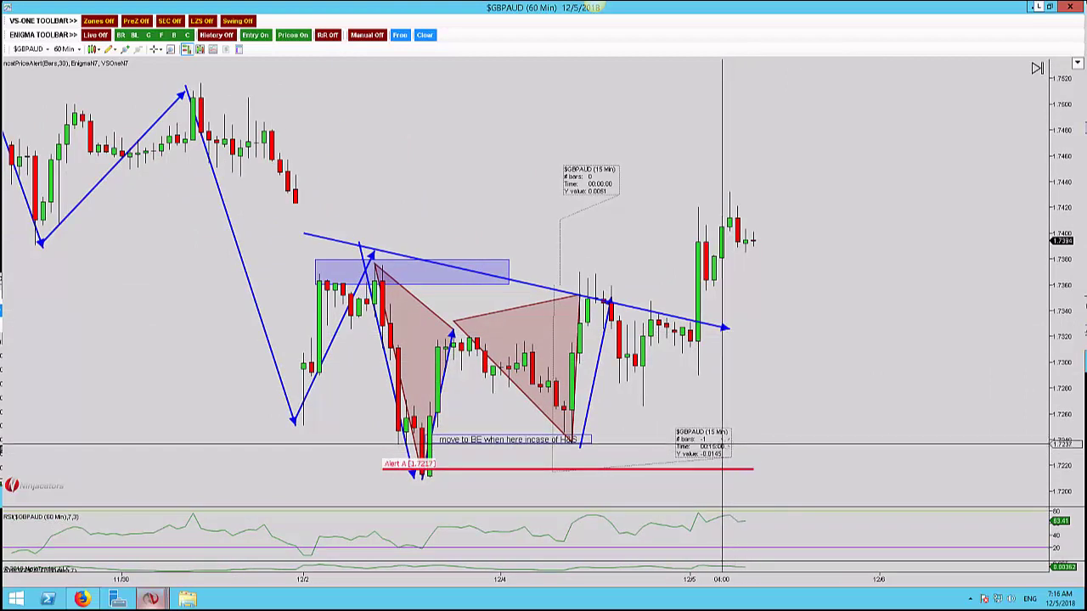